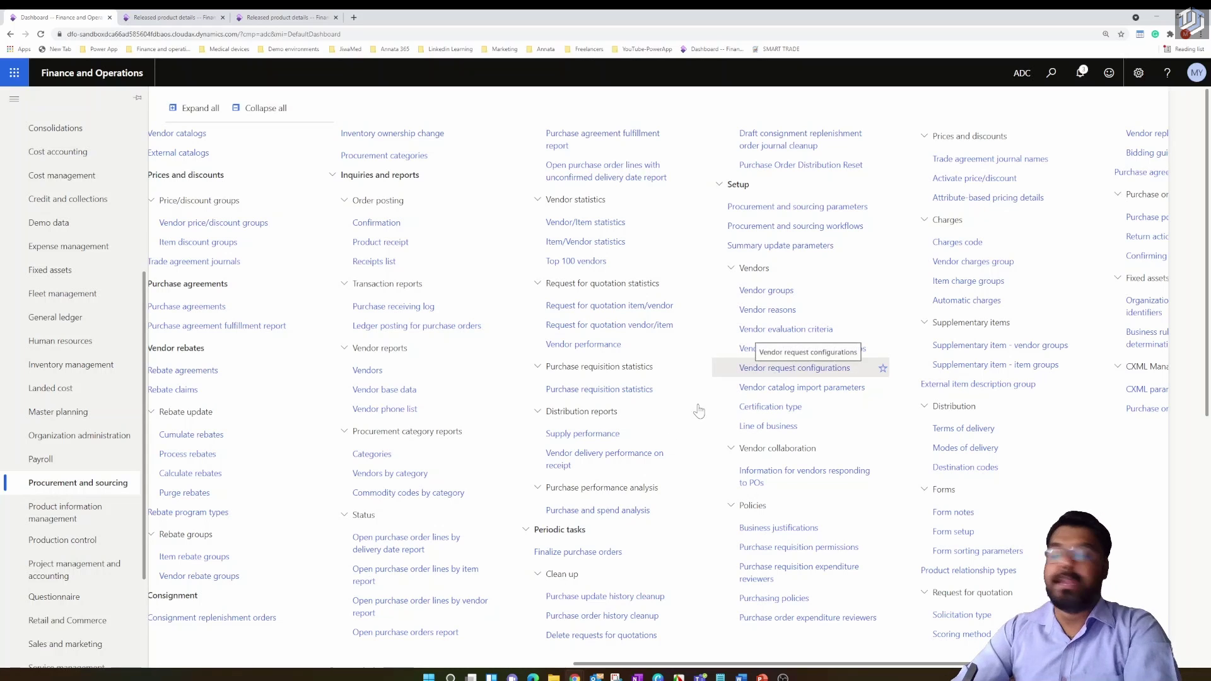
# - Open the vendor evaluation criterion groups, try to delete the Vendor Annual Performance group, and close the page
pyautogui.press('Escape')
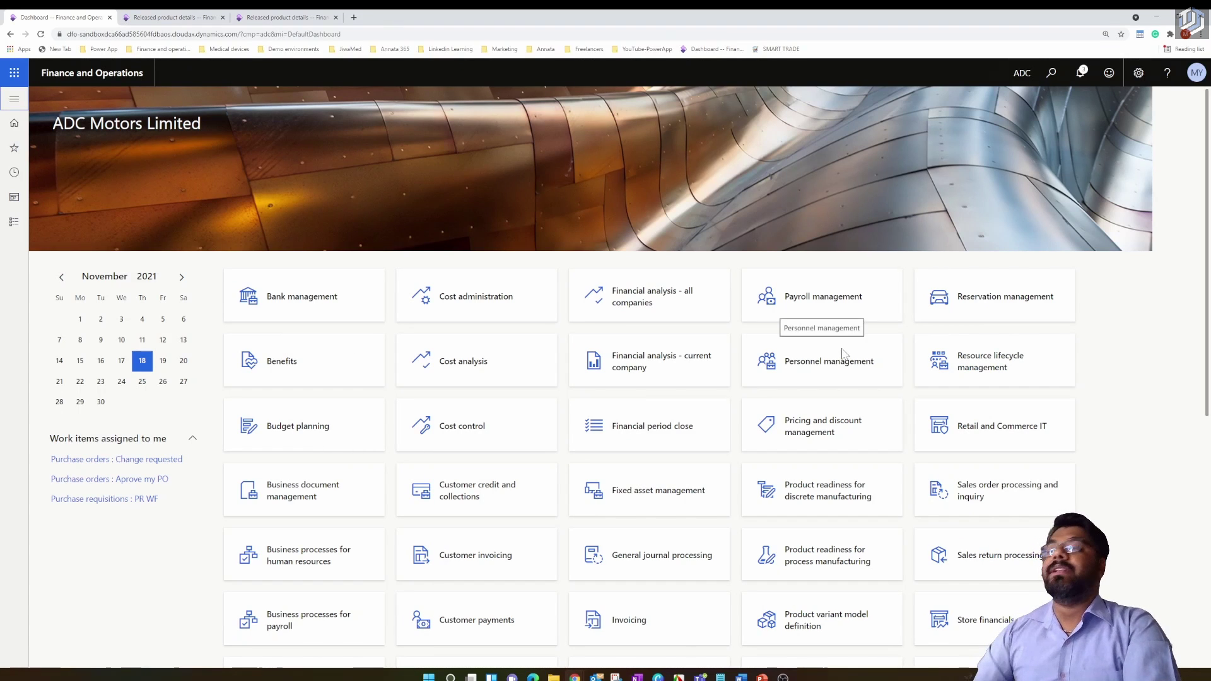
pyautogui.click(842, 353)
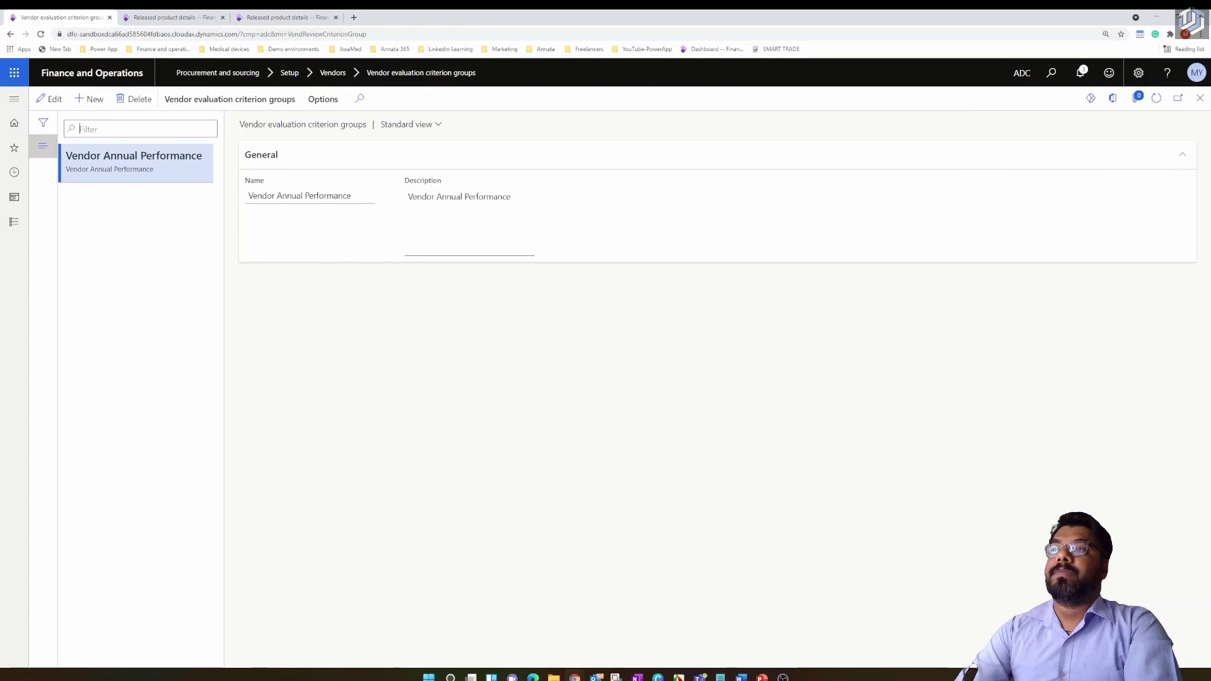
pyautogui.click(152, 105)
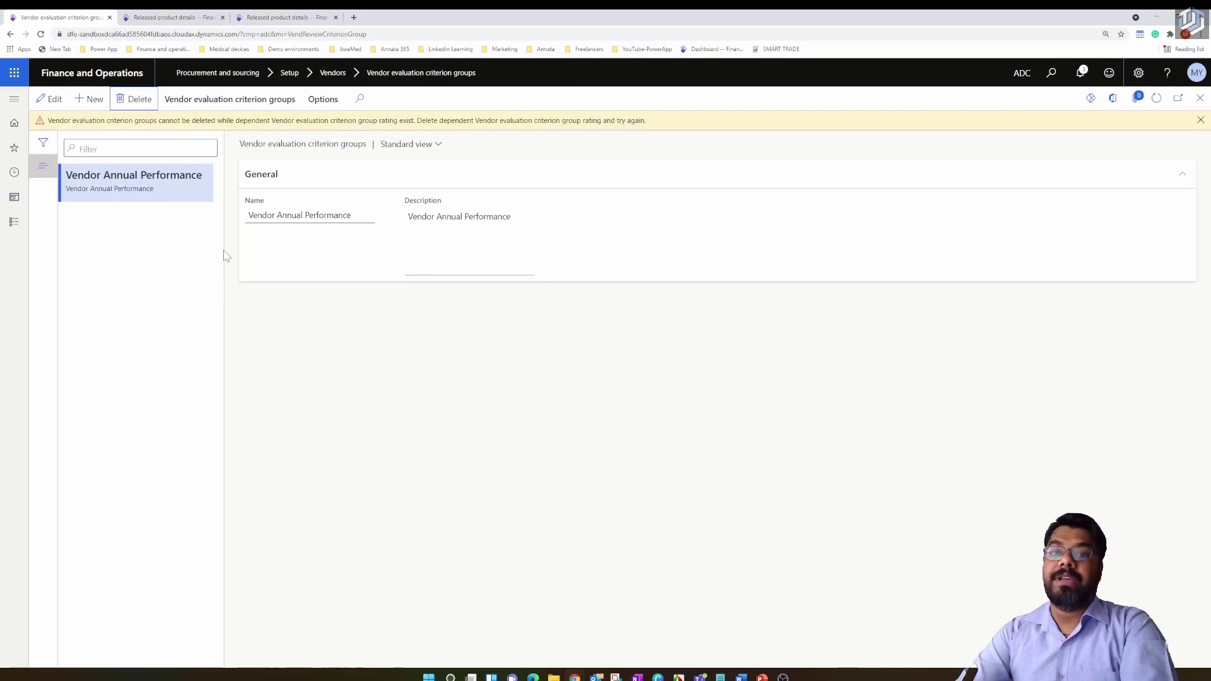
pyautogui.click(1200, 120)
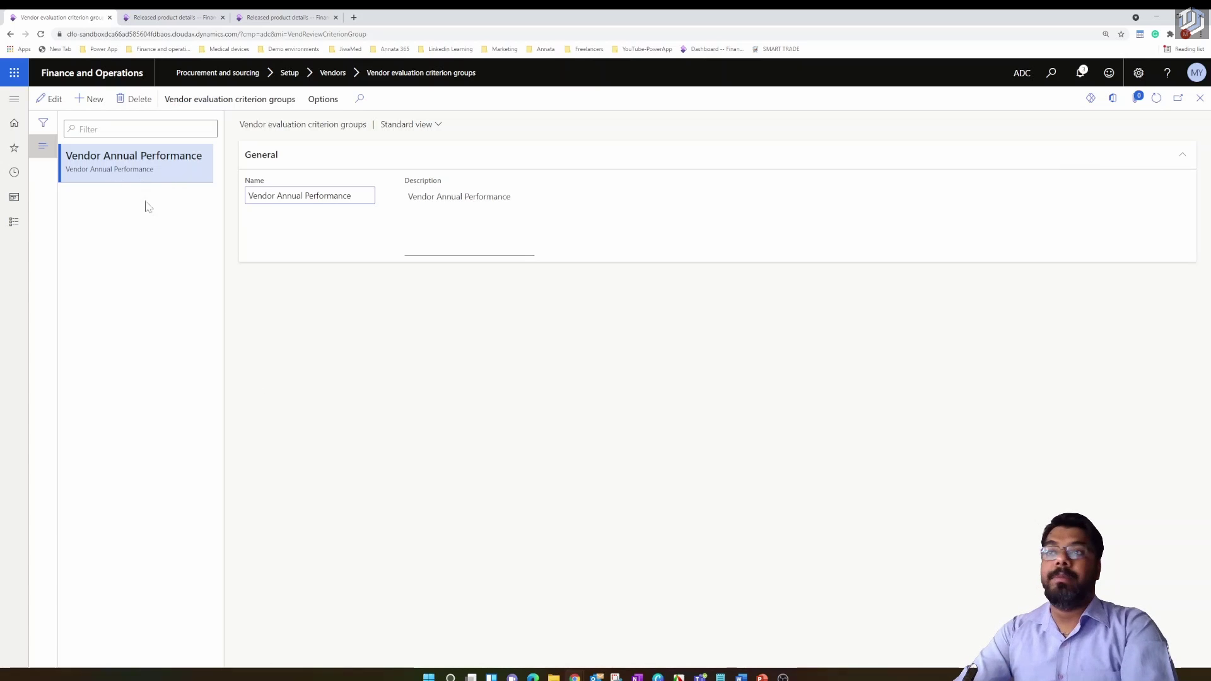
pyautogui.click(1198, 99)
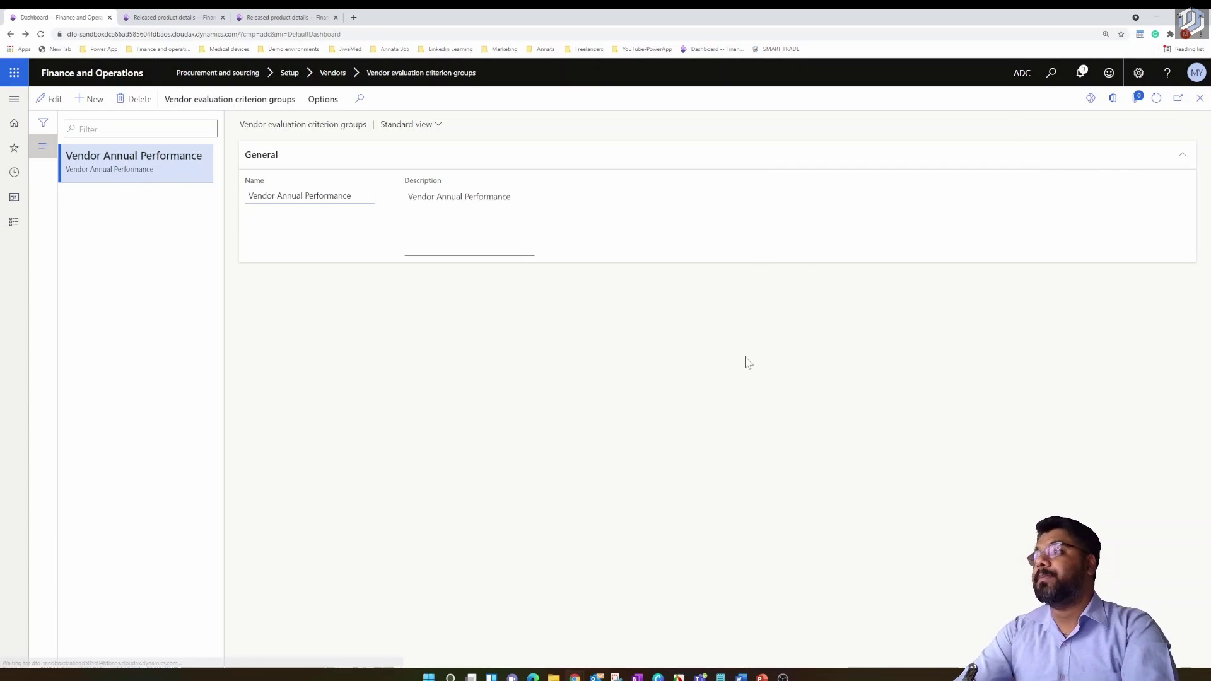
# - Open the procurement vendor evaluation criteria and review the Communication, Inspection Quality and Lead time records
pyautogui.click(14, 99)
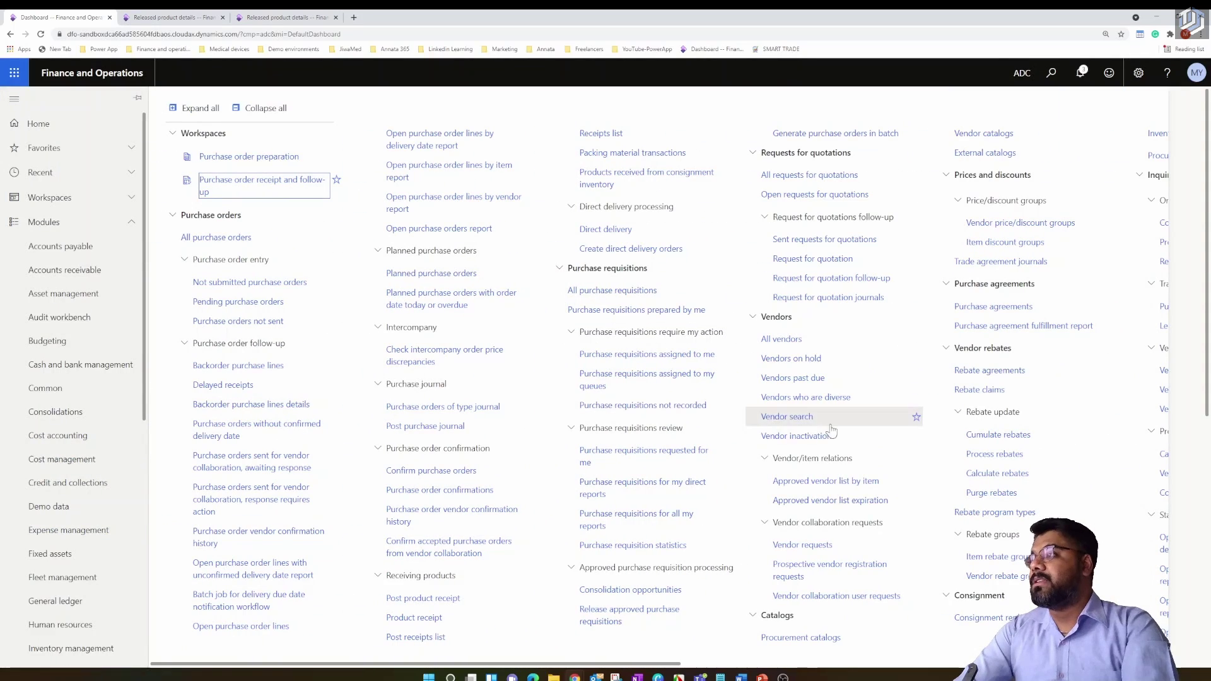
pyautogui.moveTo(659, 665); pyautogui.dragTo(1110, 668)
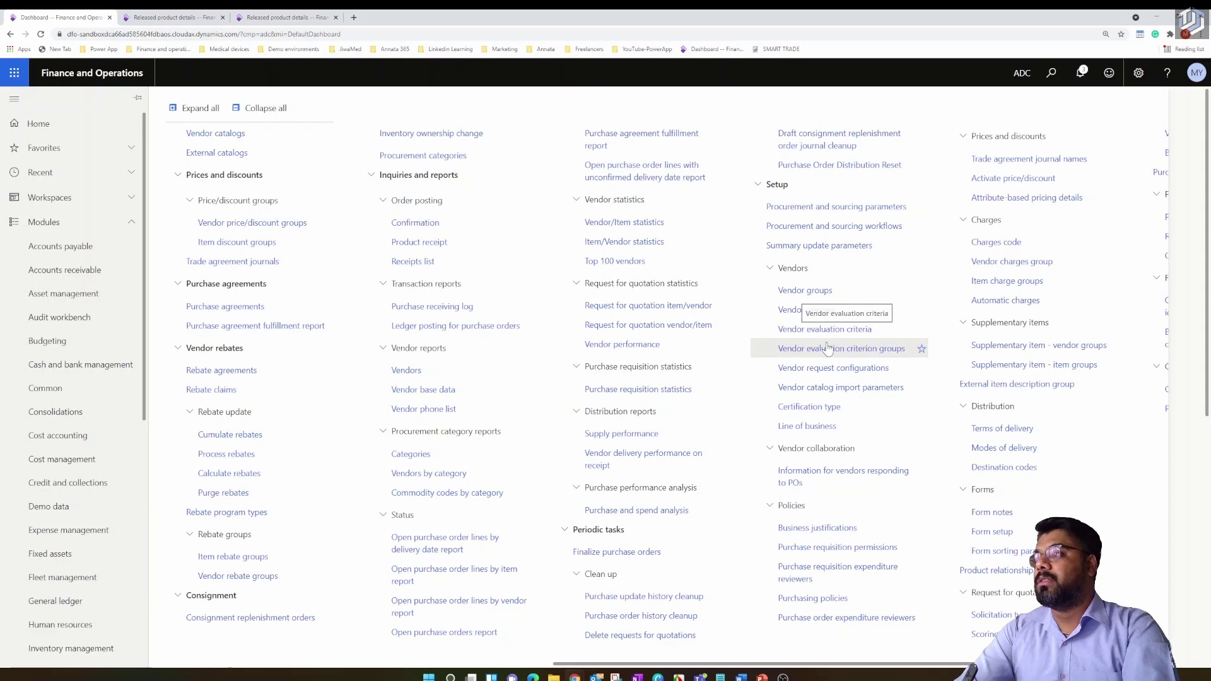
pyautogui.click(813, 331)
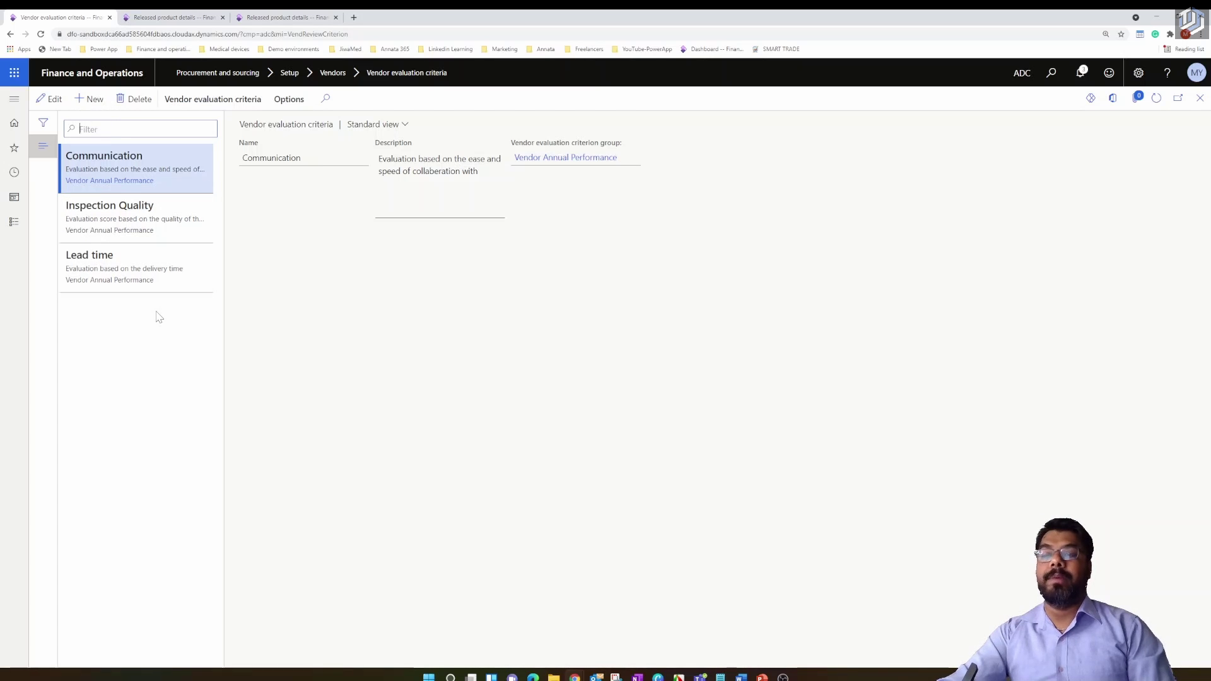
pyautogui.click(126, 158)
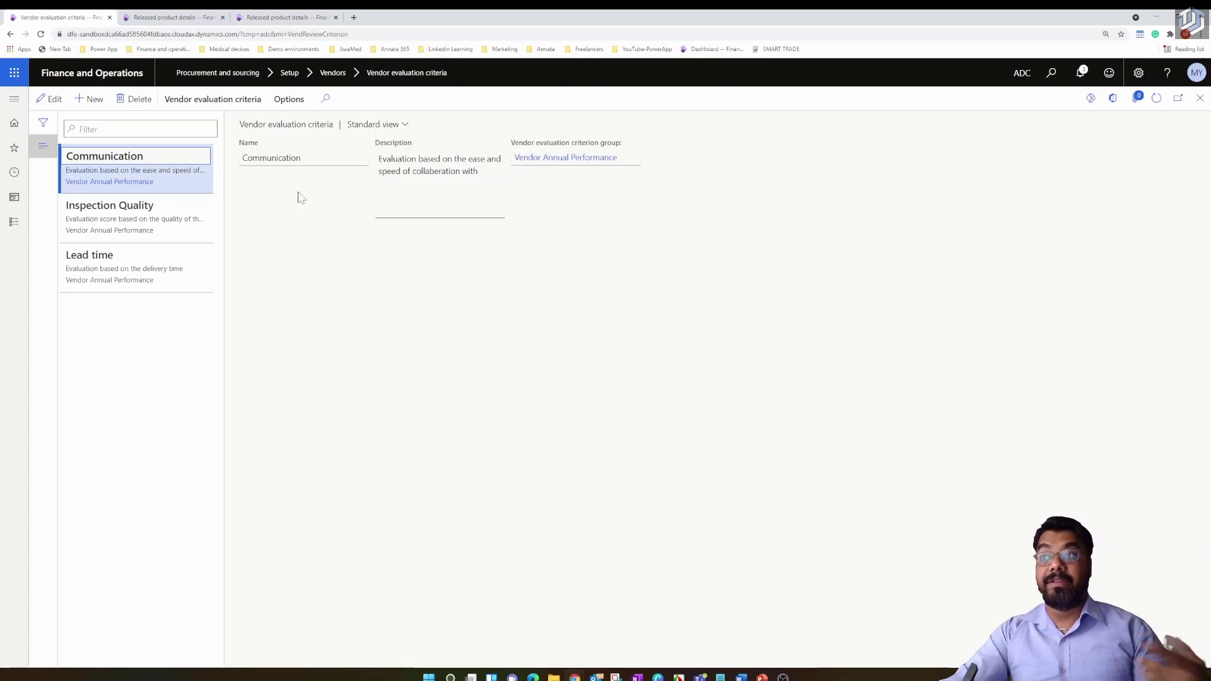
pyautogui.press('Down')
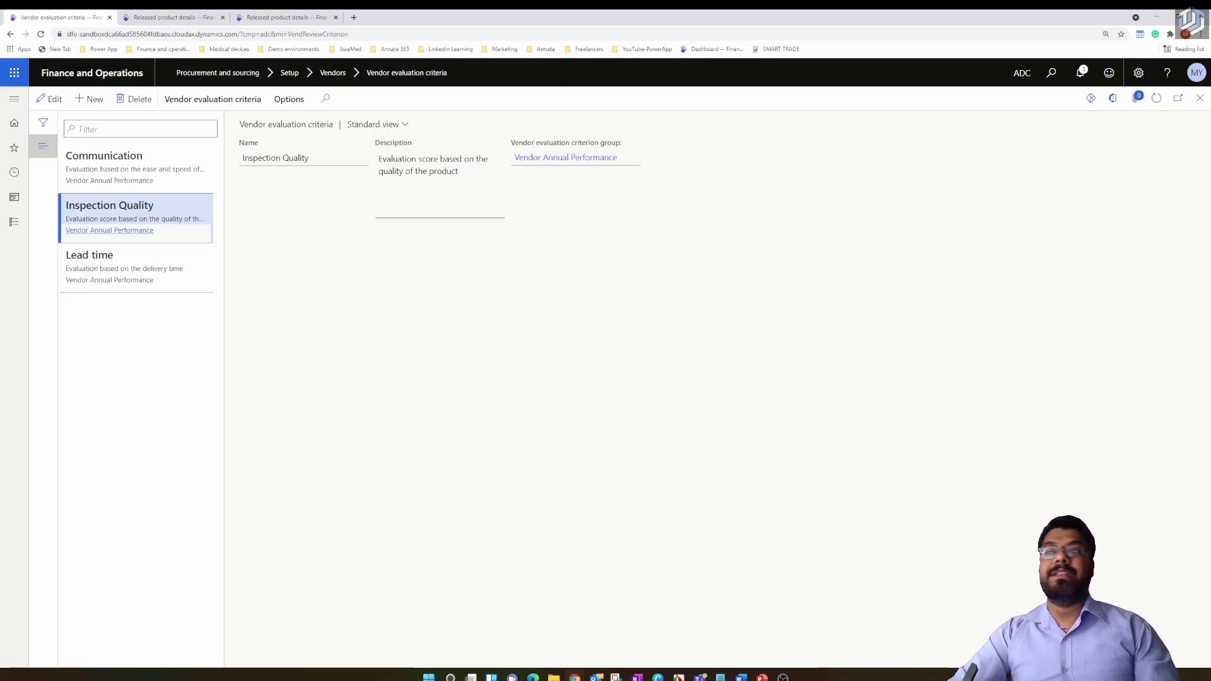
pyautogui.click(182, 269)
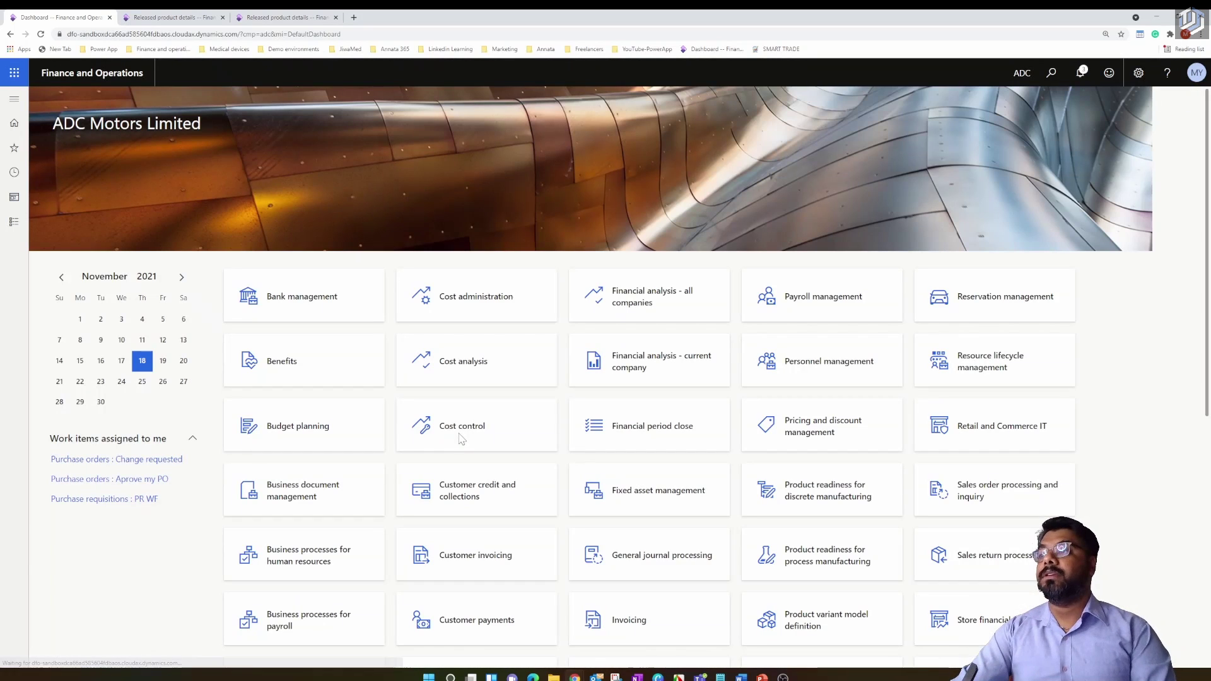
# - Open the procurement categories and select the Roof Rack category under Spare Parts
pyautogui.click(14, 99)
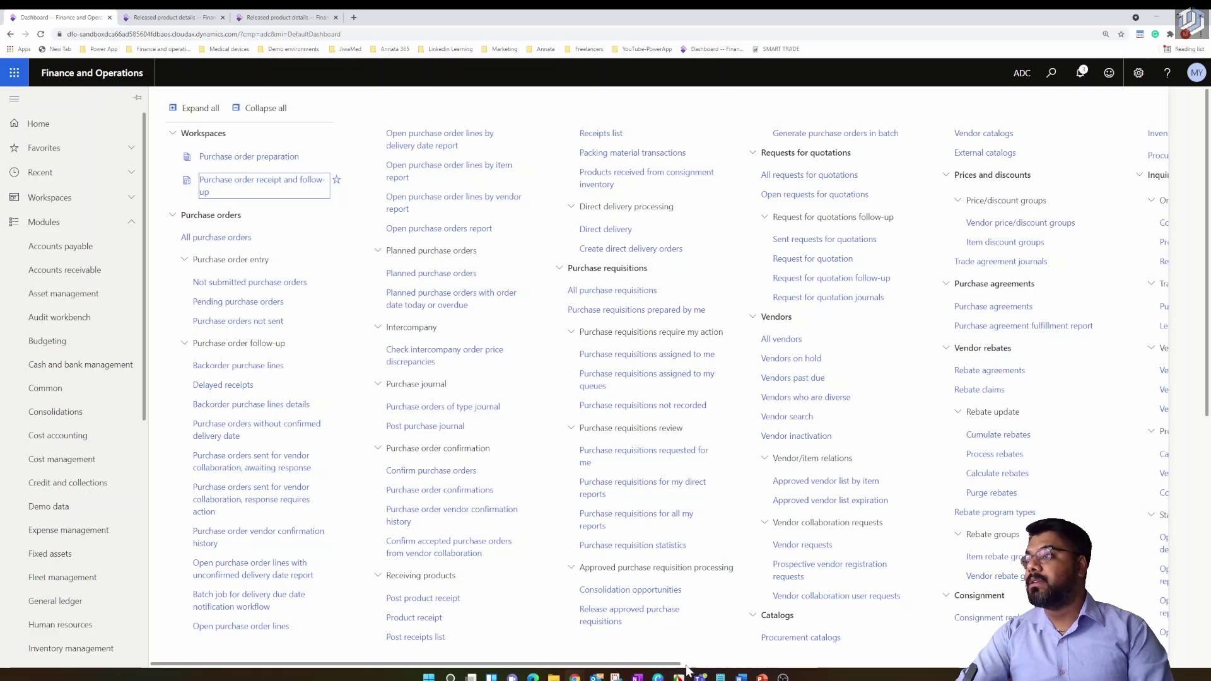
pyautogui.moveTo(696, 664); pyautogui.dragTo(930, 677)
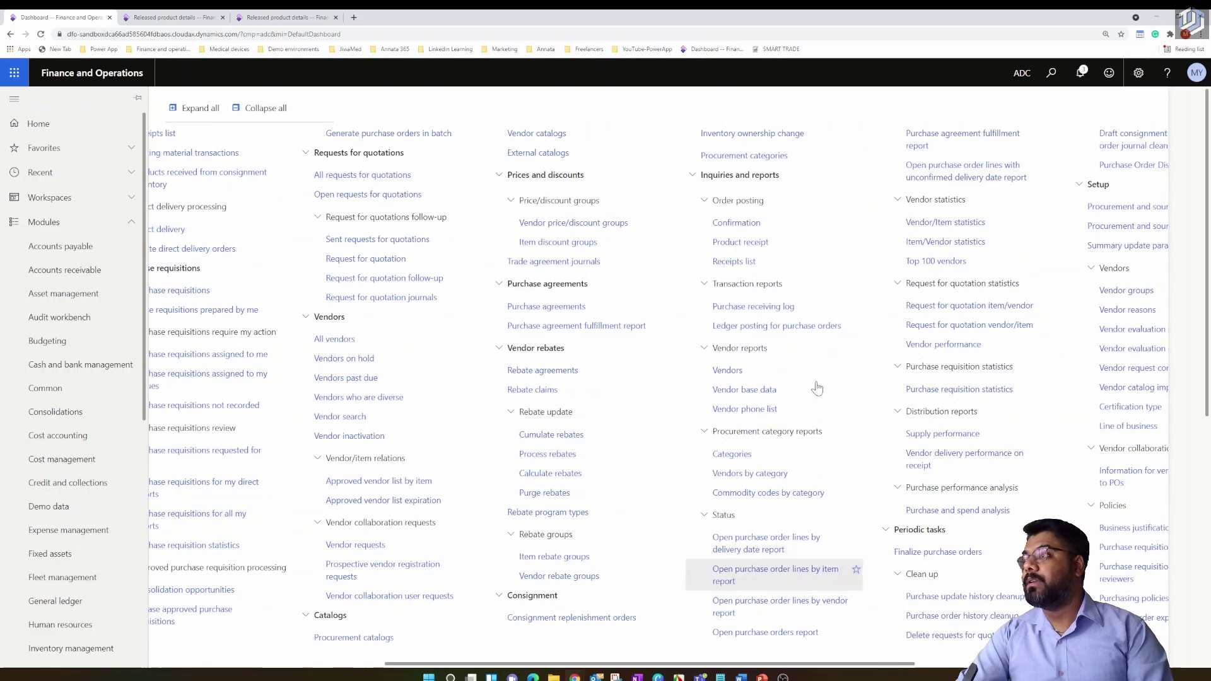
pyautogui.click(743, 163)
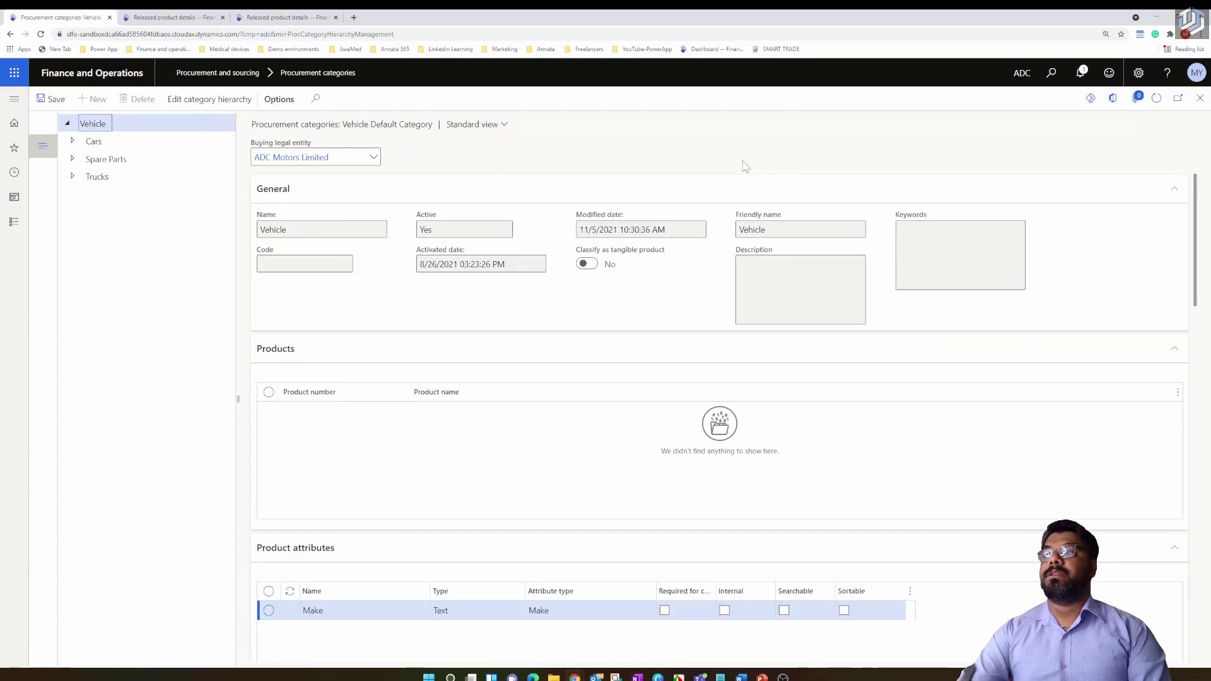
pyautogui.click(73, 161)
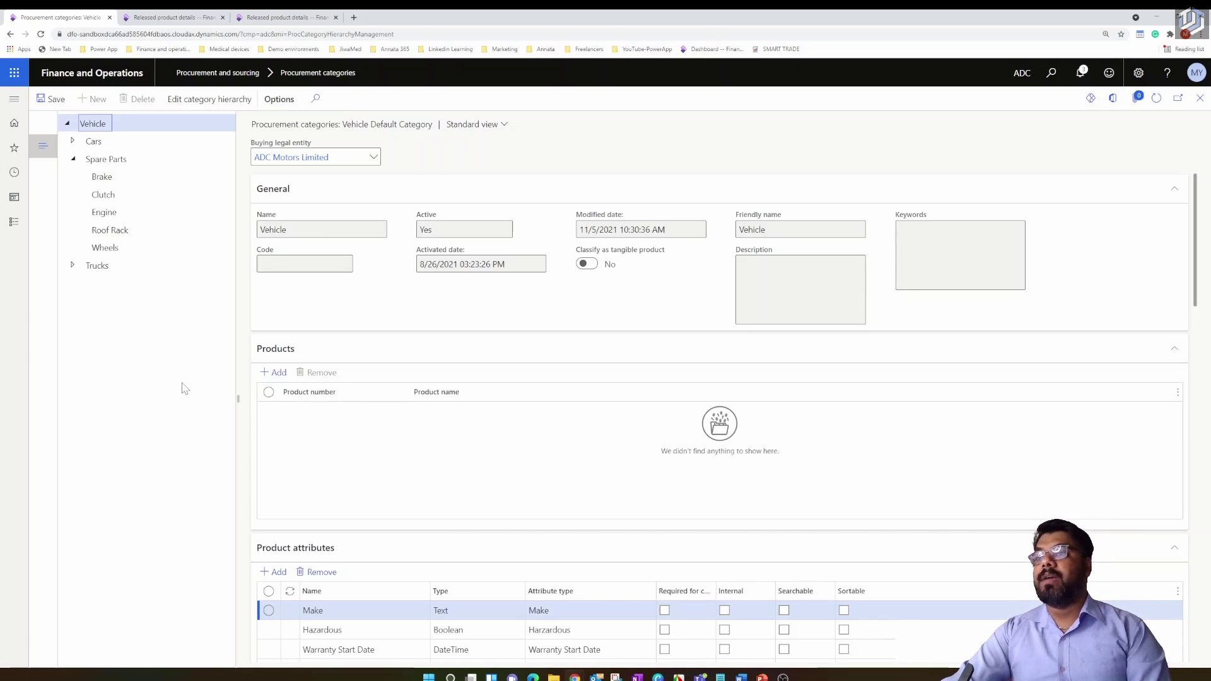
pyautogui.click(110, 248)
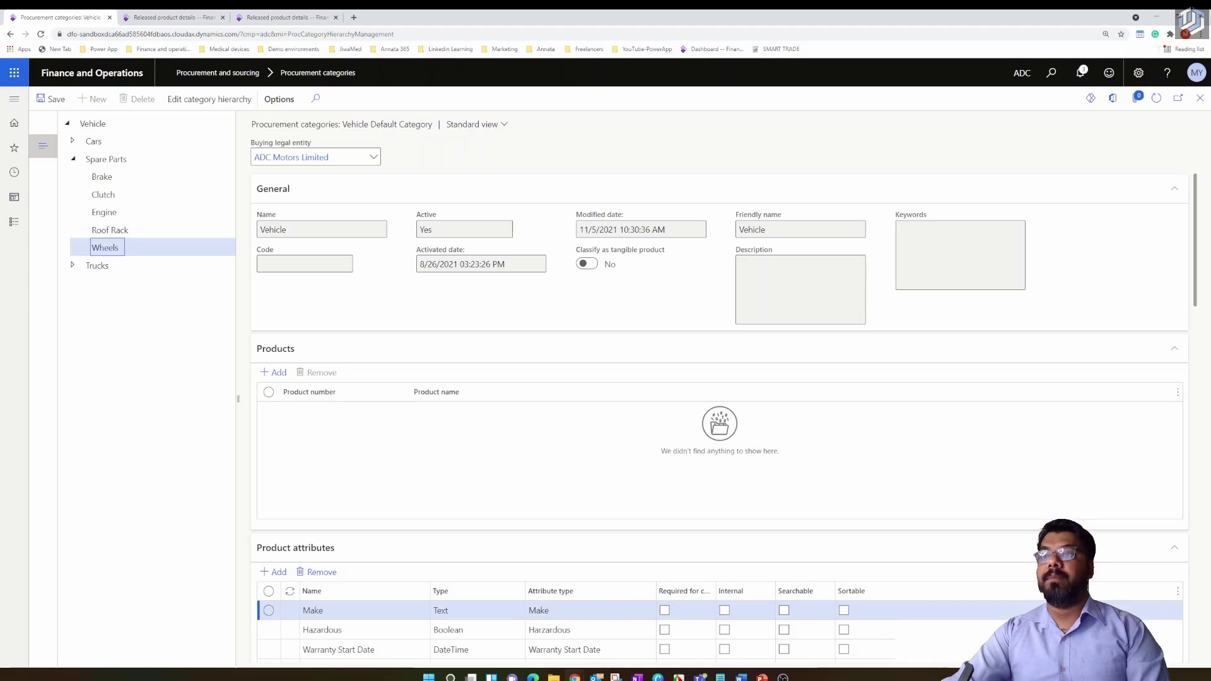
pyautogui.click(110, 230)
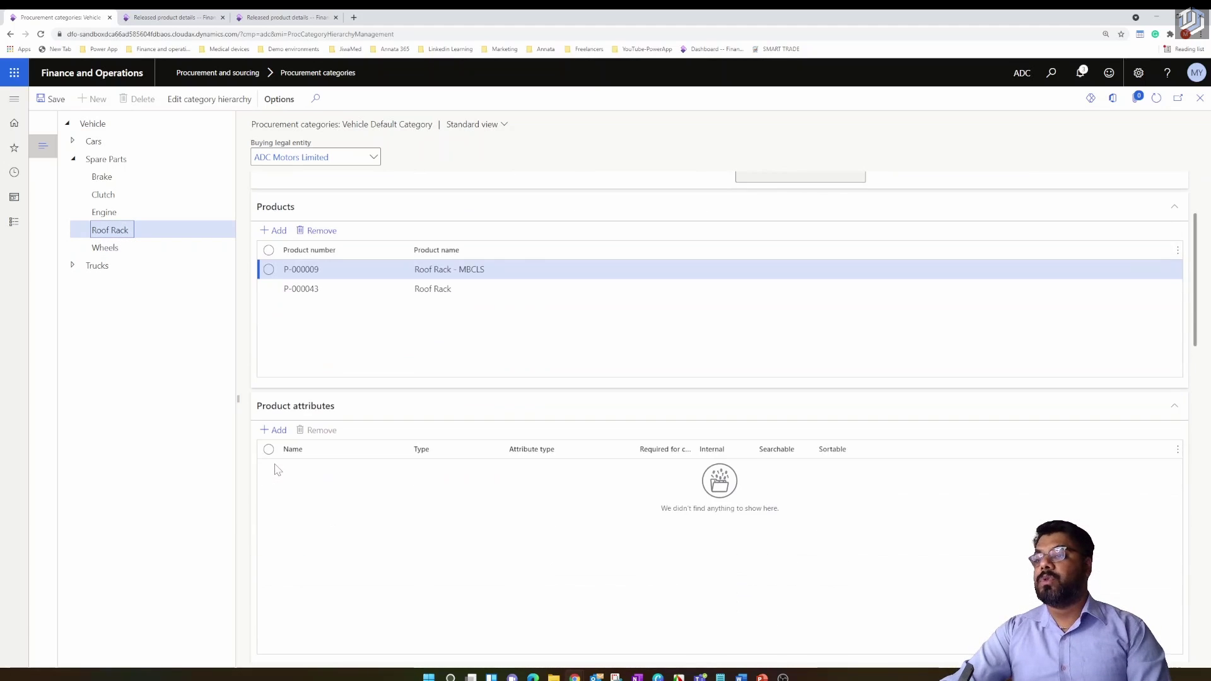
# - Add Mercedes Benz (vendor + claims) and Contoso Asia supplier as vendors of the Roof Rack category
pyautogui.scroll(-10, 361, 423)
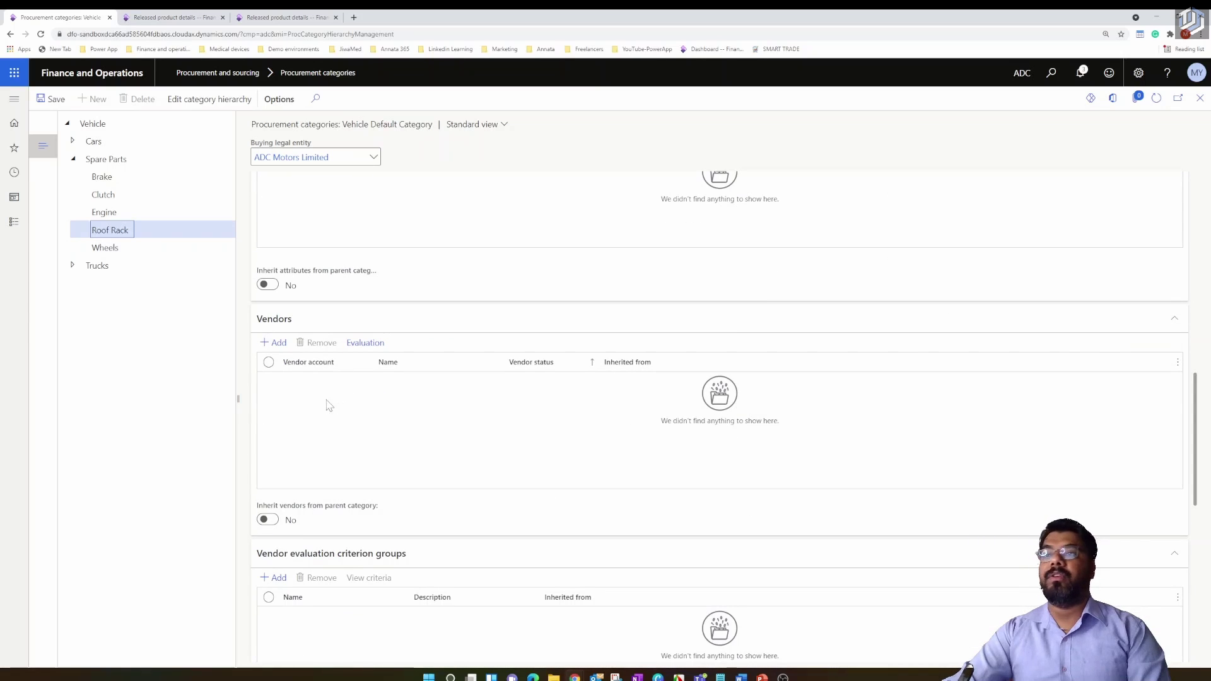
pyautogui.click(280, 350)
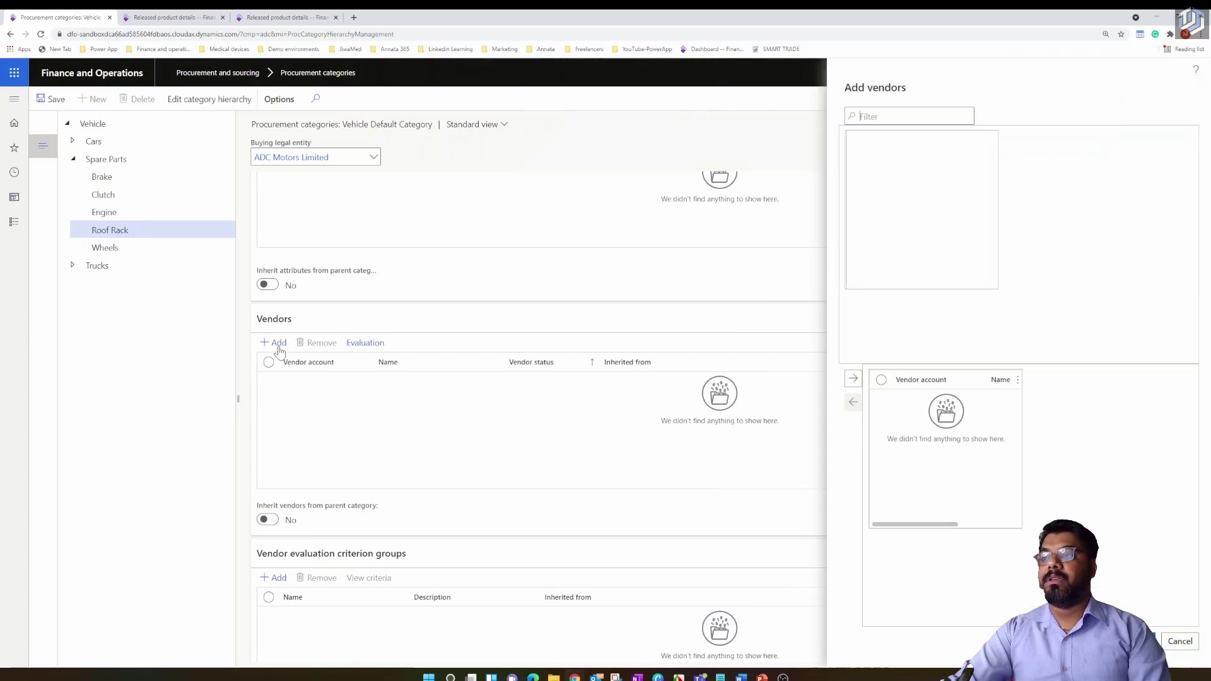
pyautogui.click(856, 160)
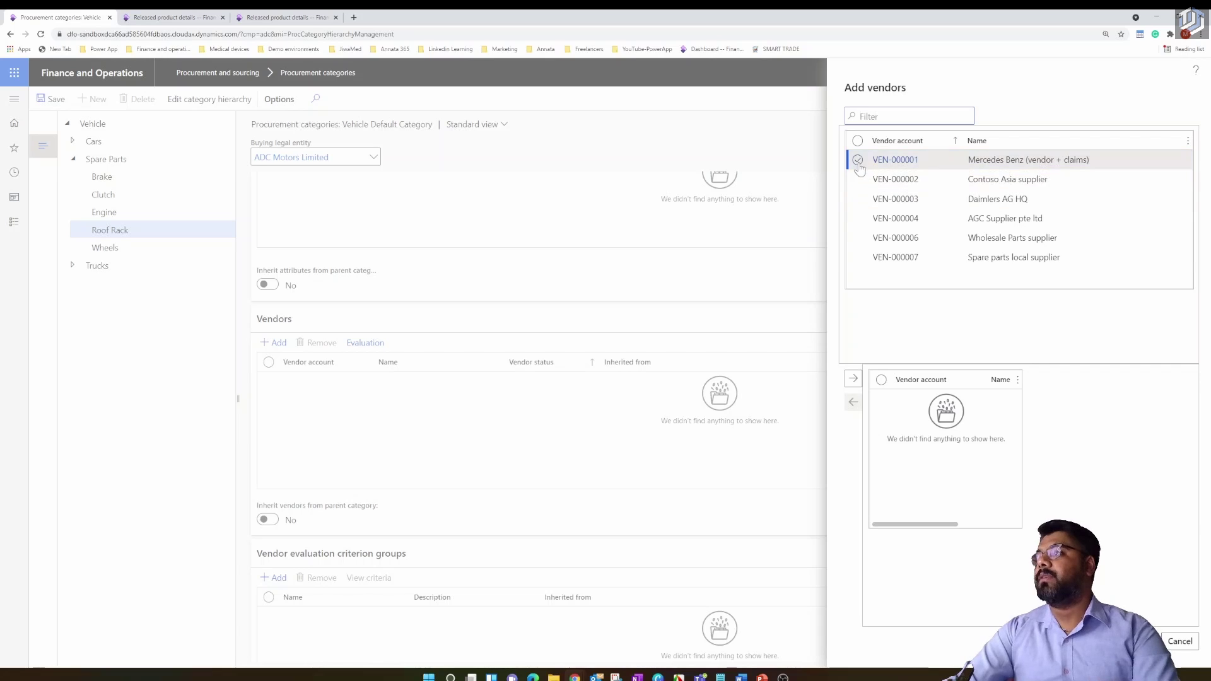
pyautogui.click(857, 179)
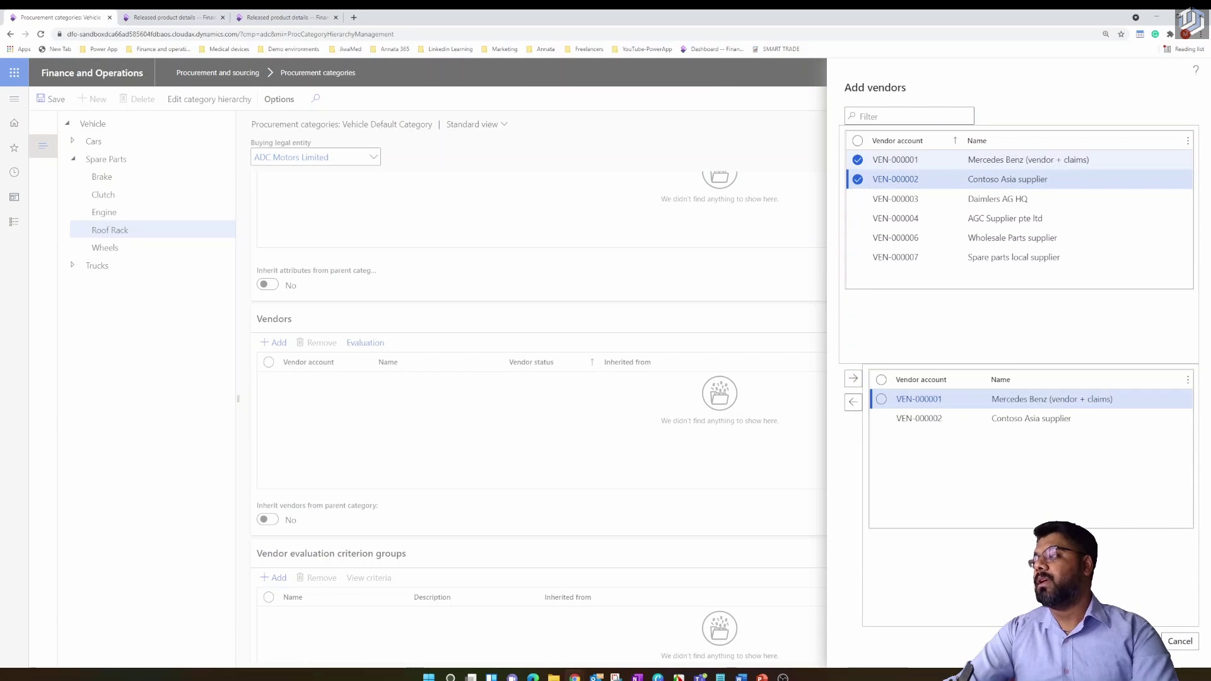
pyautogui.press('Return')
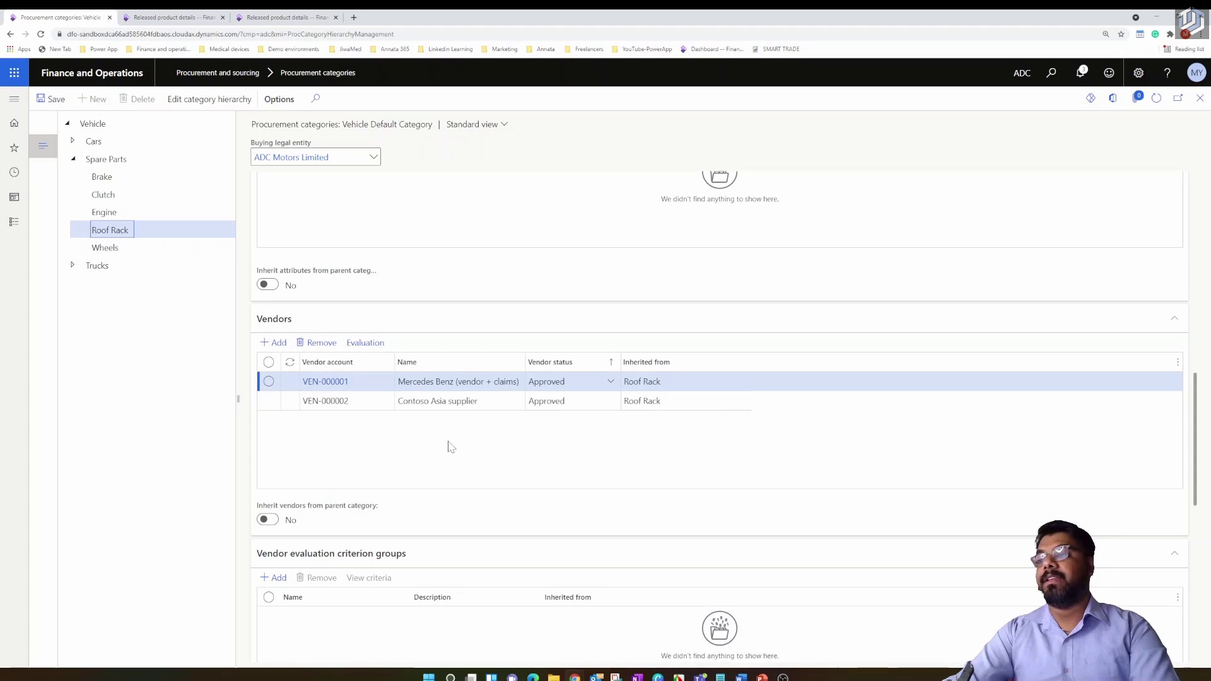
# - Add the Vendor Annual Performance evaluation criterion group to the Roof Rack category
pyautogui.scroll(-3, 452, 447)
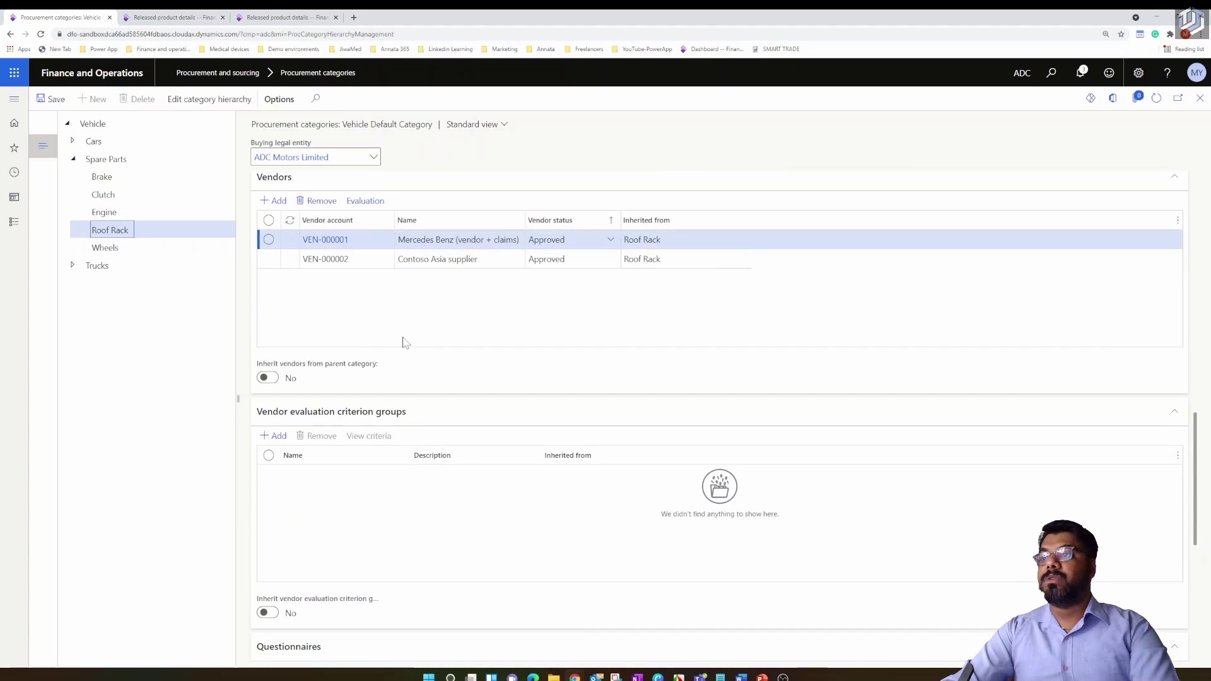
pyautogui.scroll(-1, 378, 334)
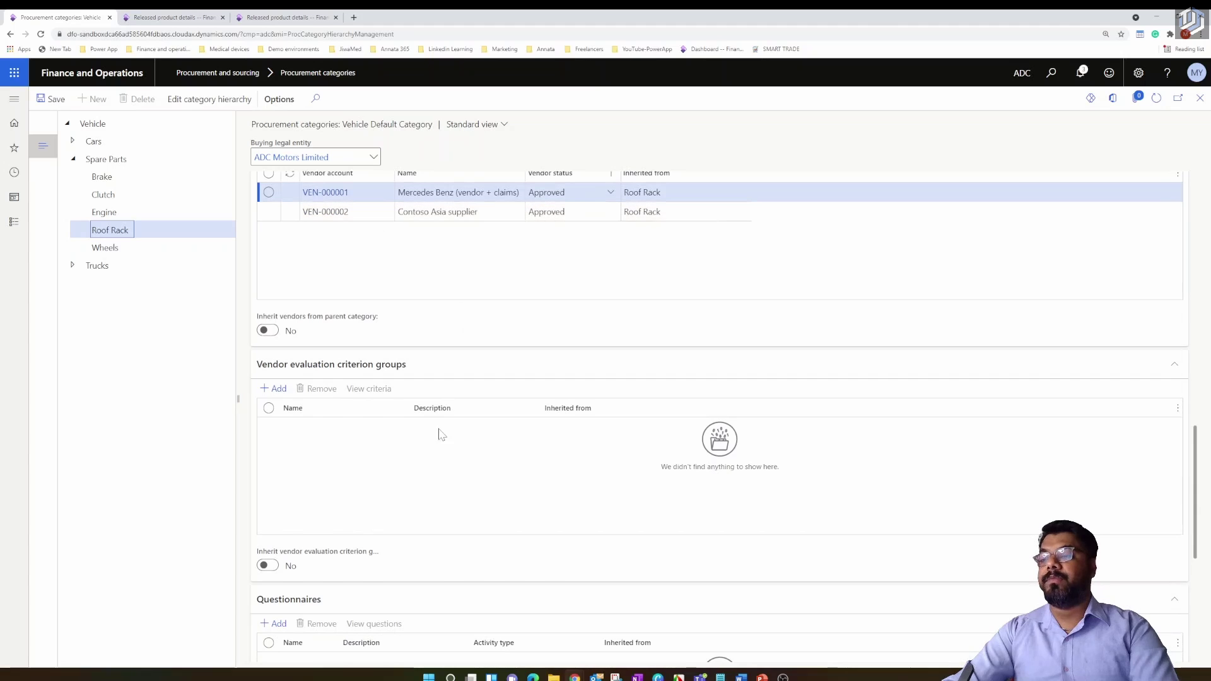
pyautogui.click(275, 388)
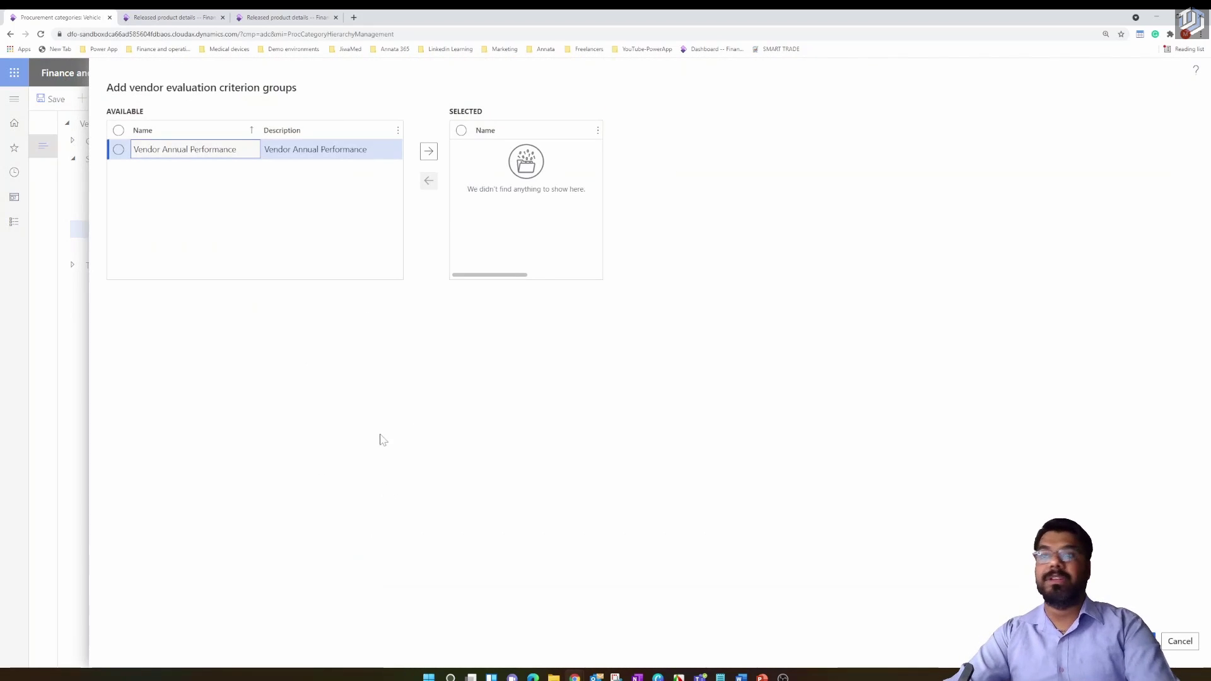
pyautogui.click(120, 151)
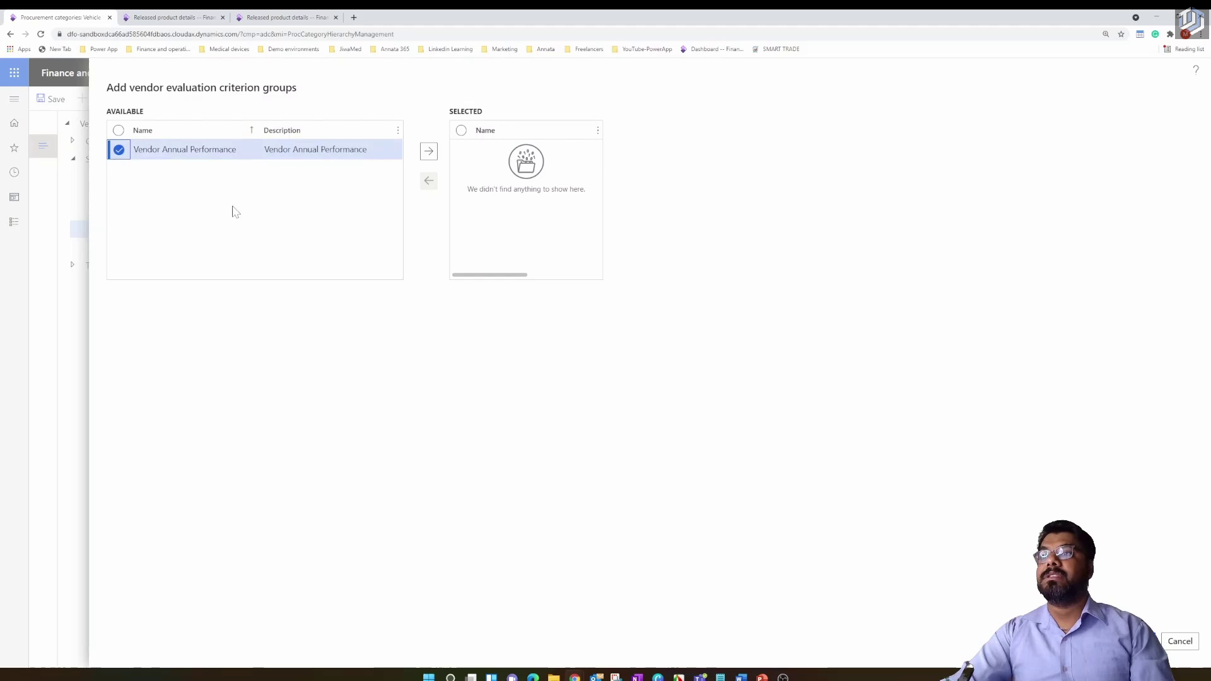
pyautogui.click(427, 155)
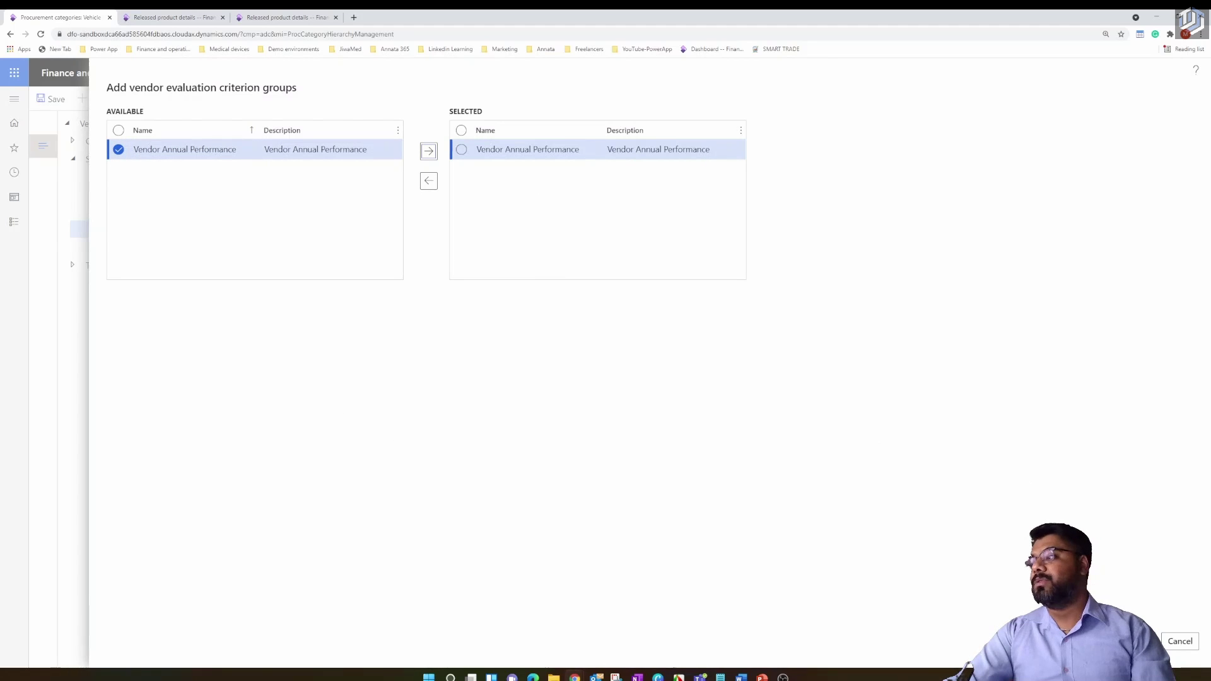
pyautogui.press('Return')
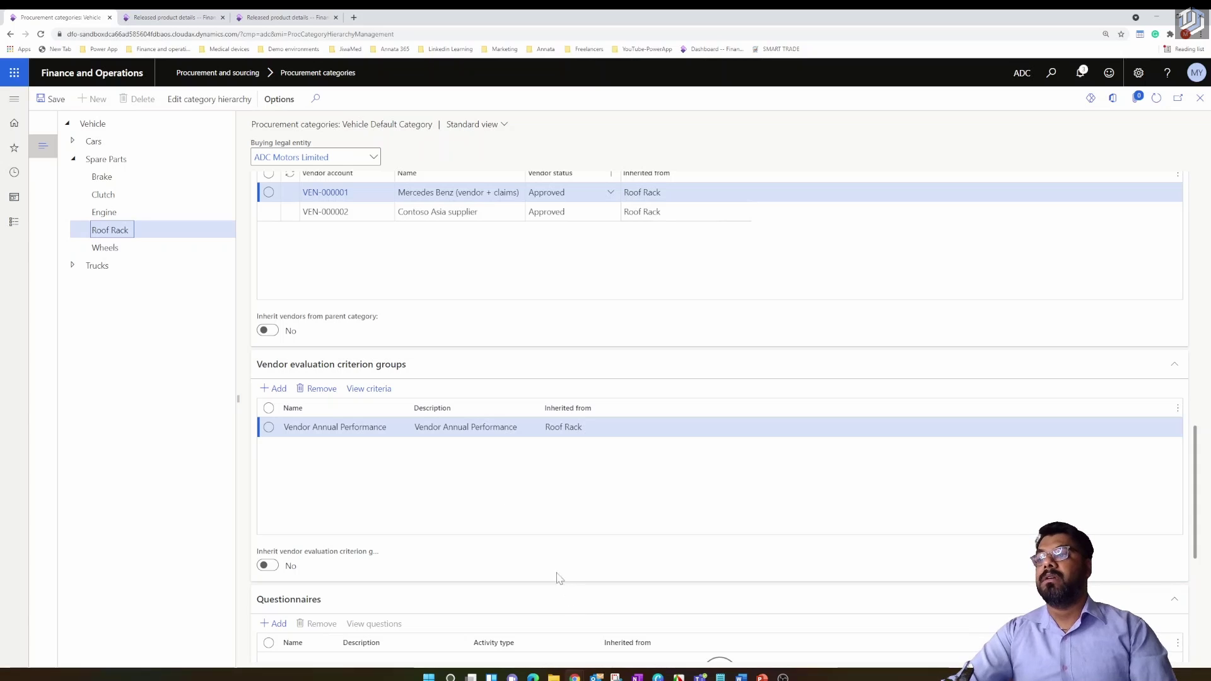
# - In the Mercedes Benz vendor's evaluation for Roof Rack, rate Inspection Quality 5 - Excellent and Lead time 4 - Good
pyautogui.scroll(2, 383, 483)
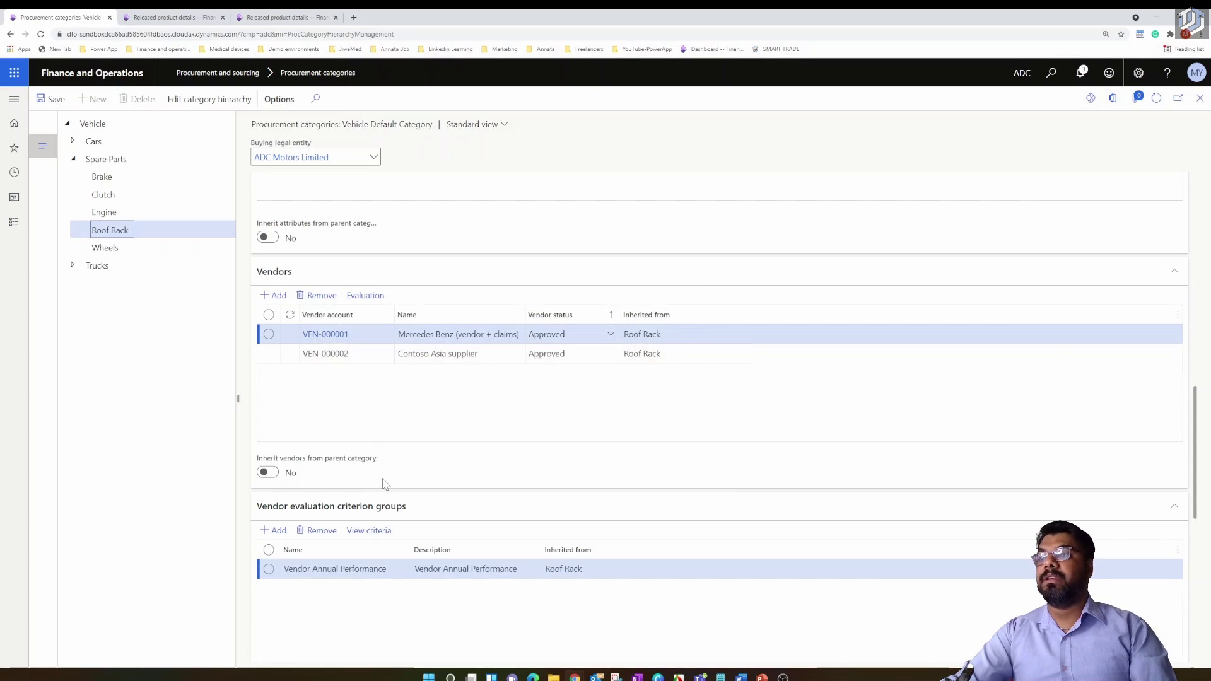
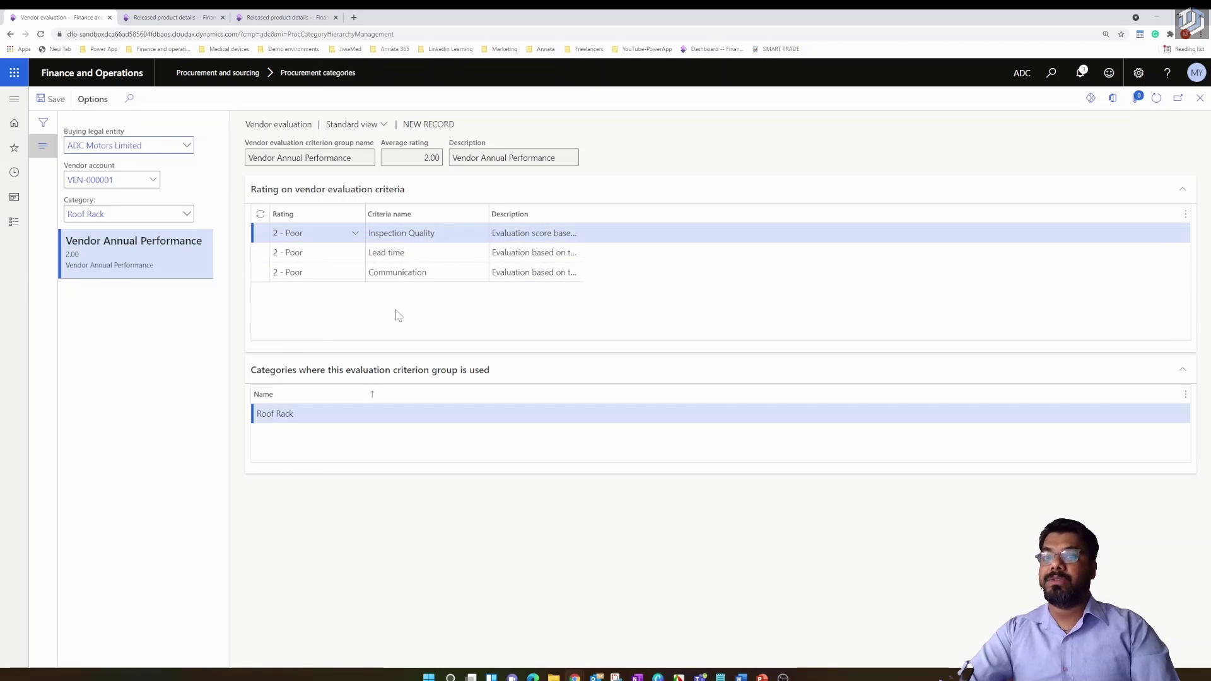
pyautogui.click(356, 235)
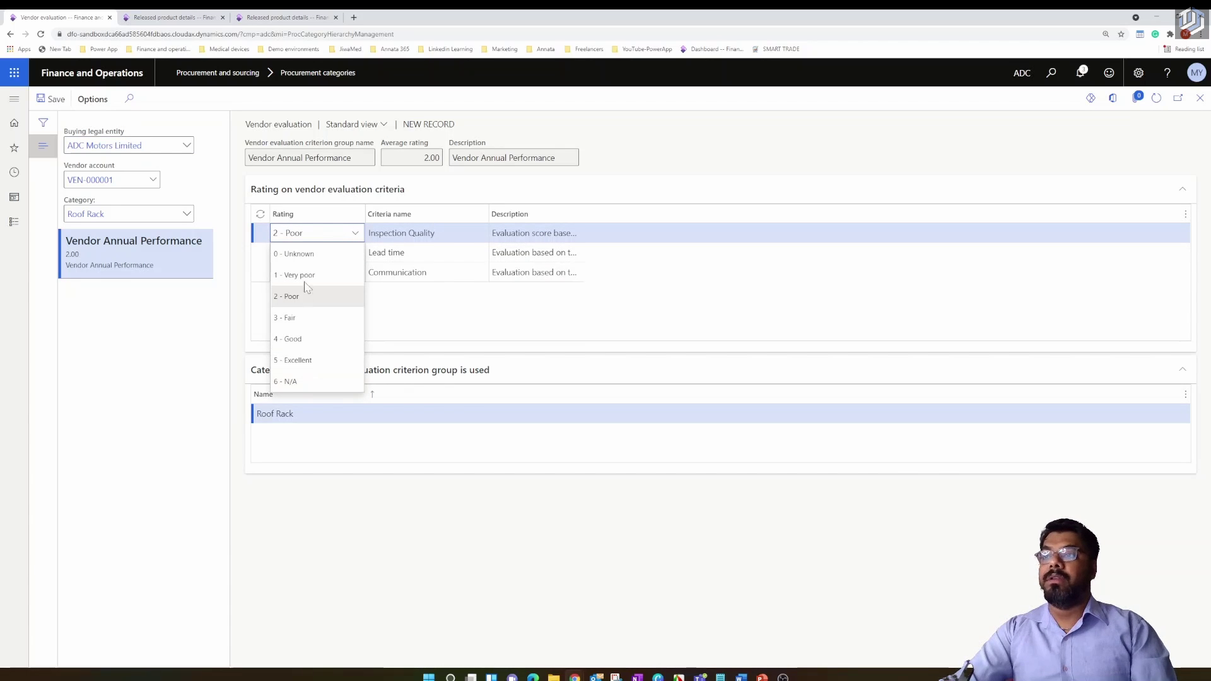
pyautogui.click(296, 361)
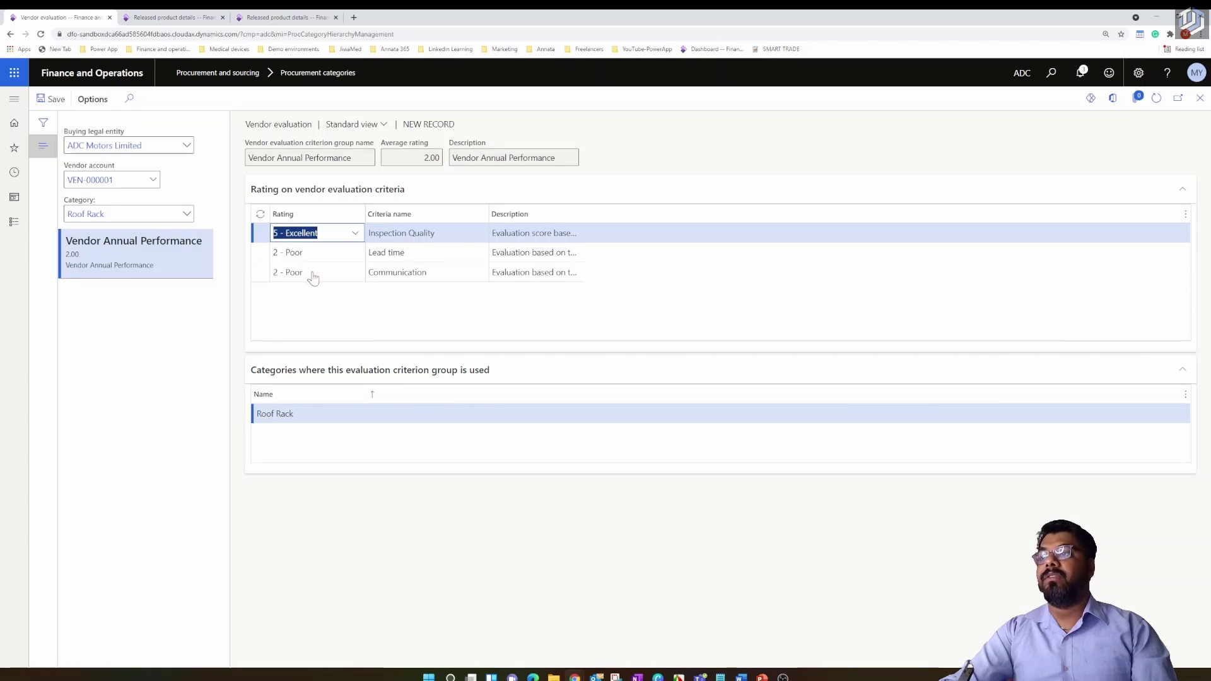
pyautogui.click(355, 254)
pyautogui.click(356, 256)
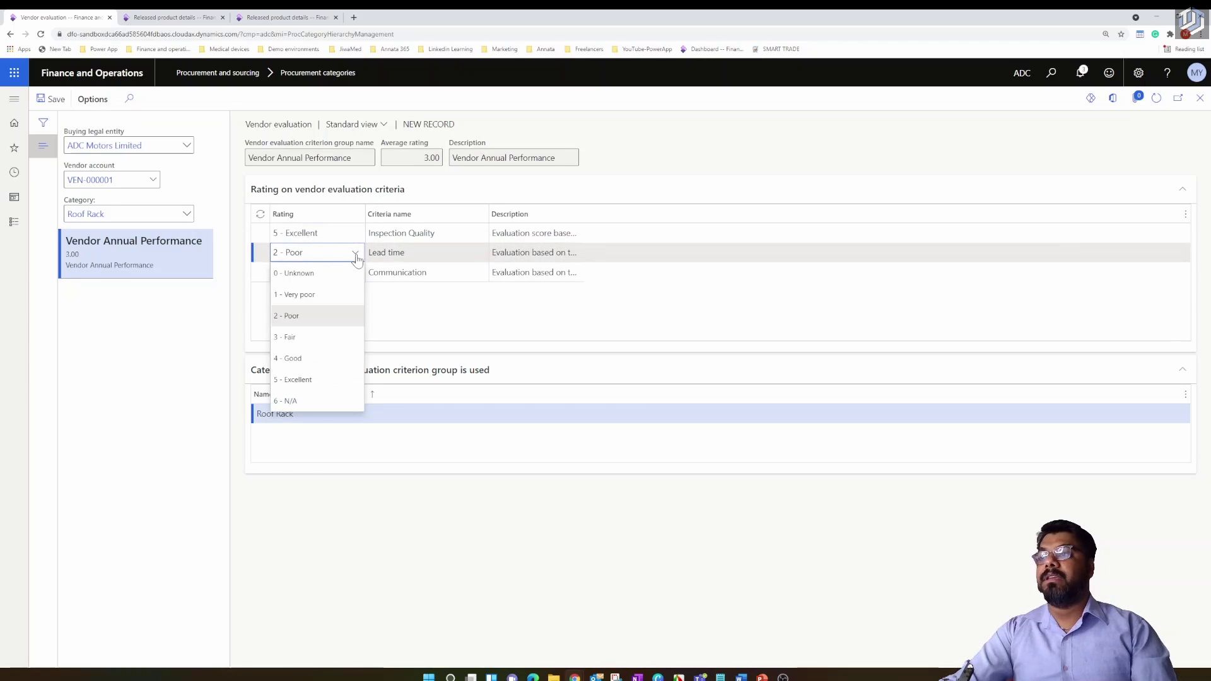
pyautogui.click(294, 358)
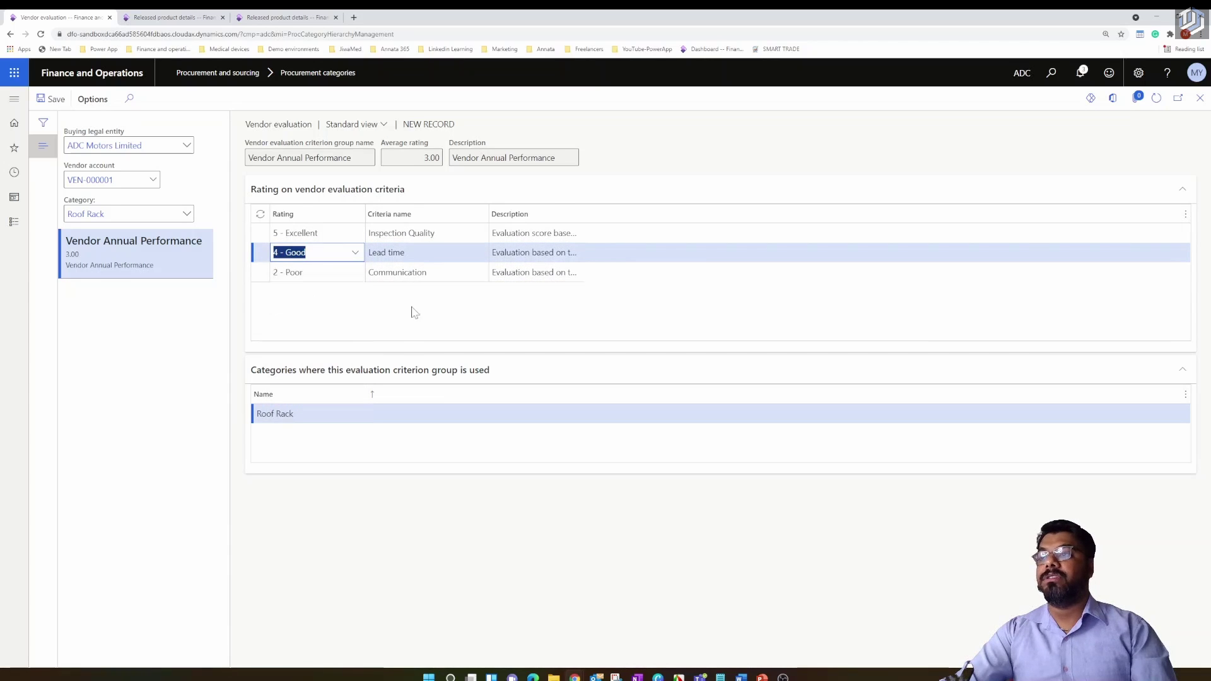
# - Rate the Communication criterion 3 - Fair in the Mercedes Benz vendor's evaluation and refresh the average rating
pyautogui.click(345, 278)
pyautogui.click(354, 271)
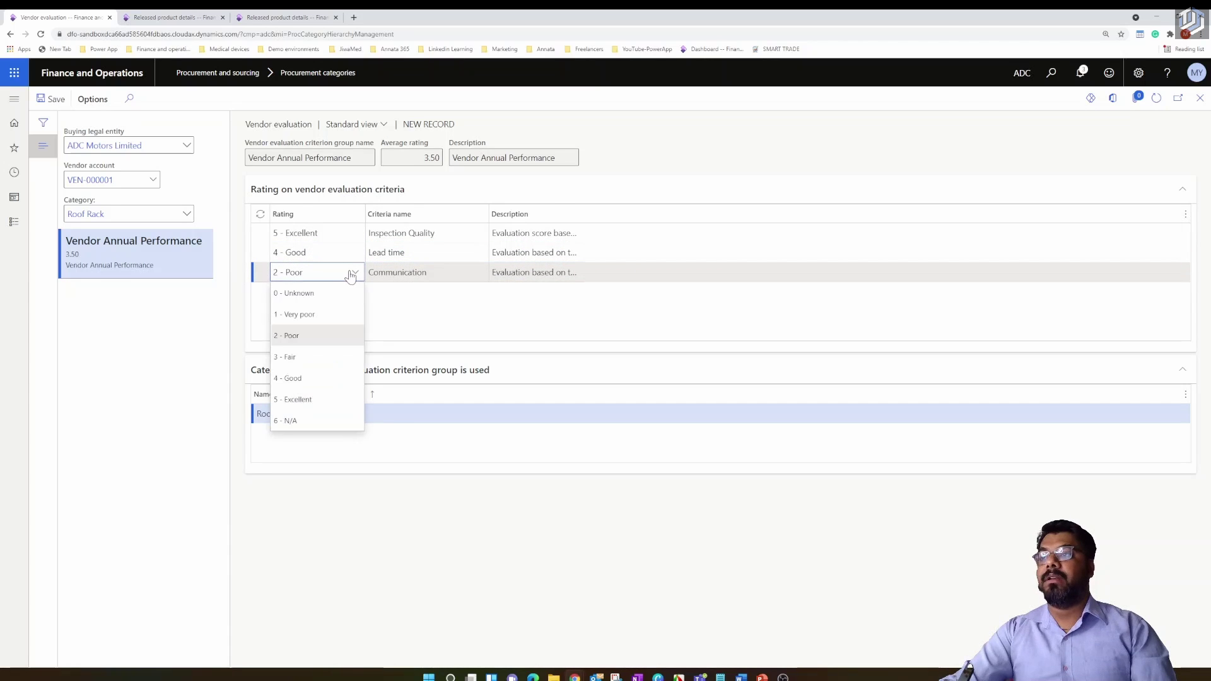
pyautogui.click(319, 358)
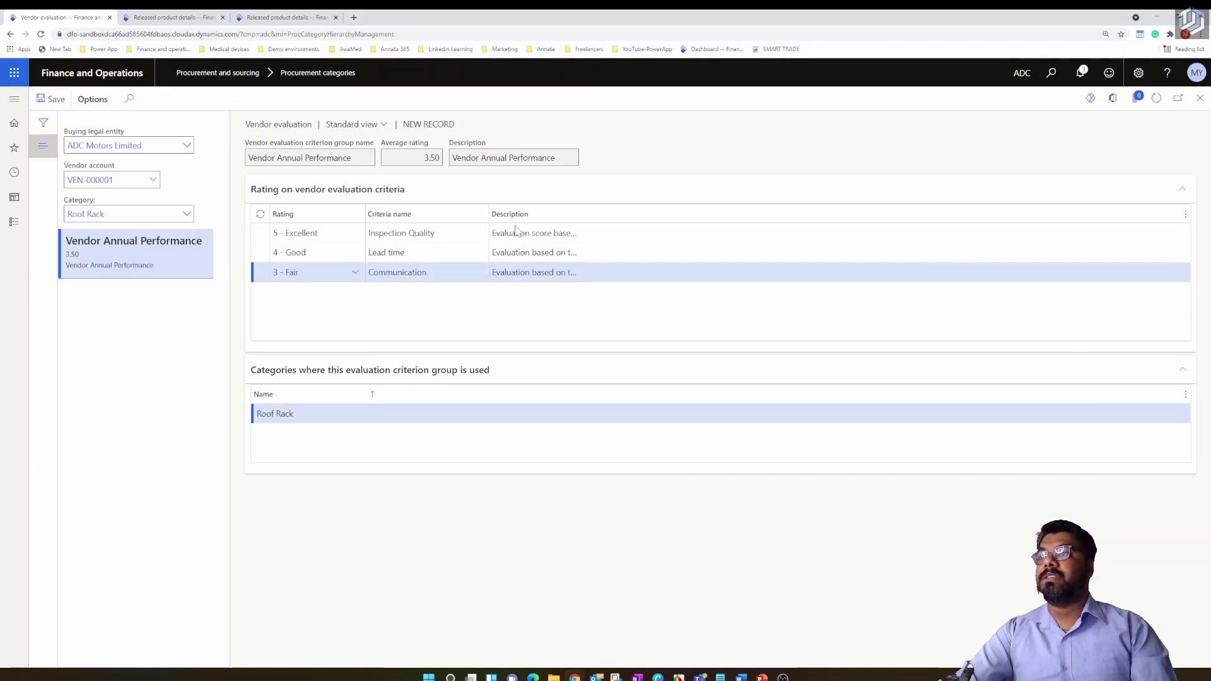
pyautogui.click(411, 158)
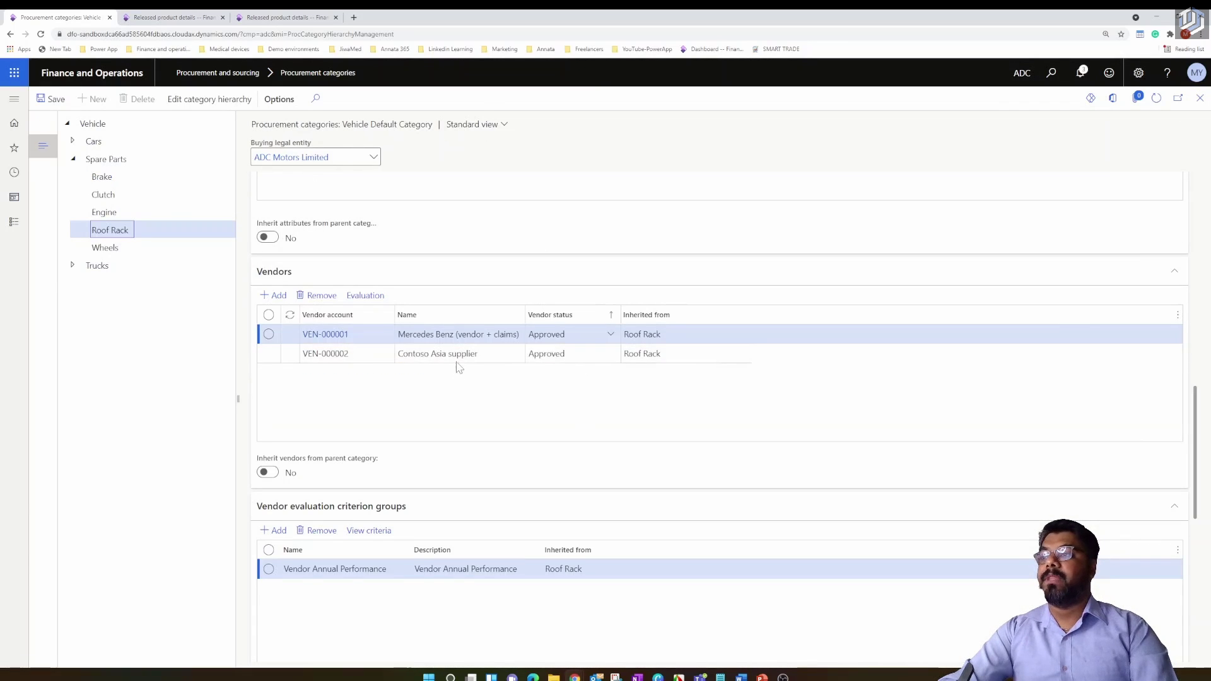
# - In the Contoso Asia supplier's evaluation, rate Inspection Quality 4 - Good, Lead time 2 - Poor and Communication 1 - Very poor
pyautogui.click(448, 354)
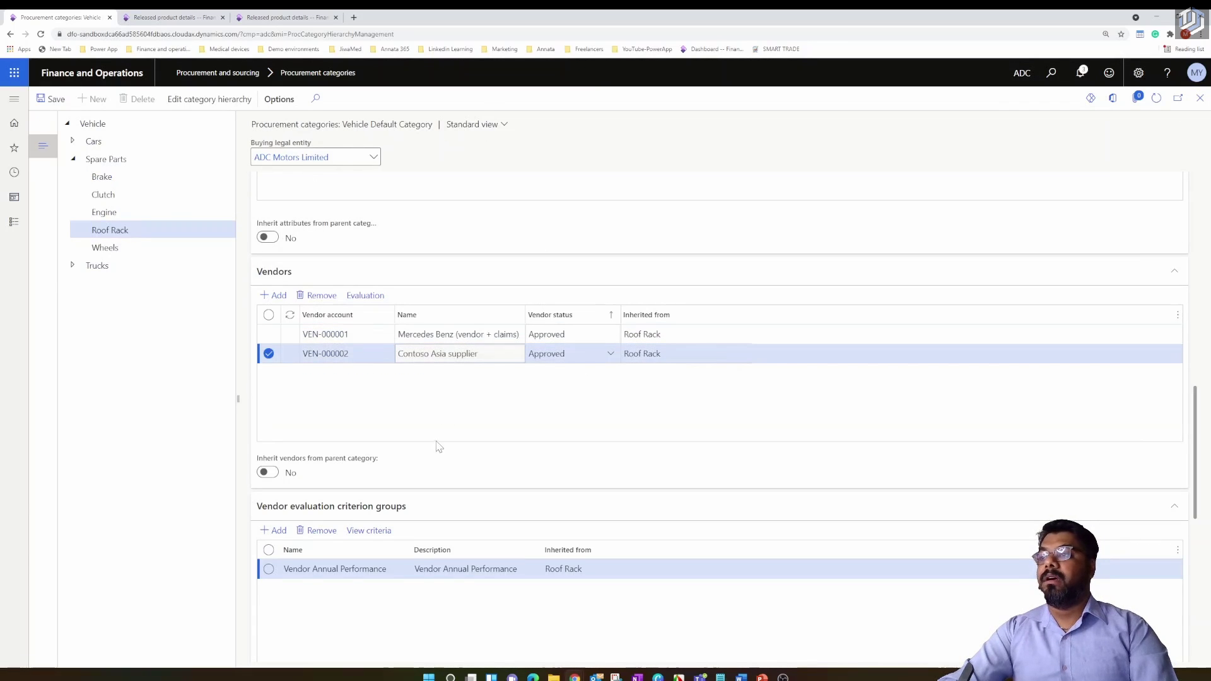
pyautogui.click(368, 296)
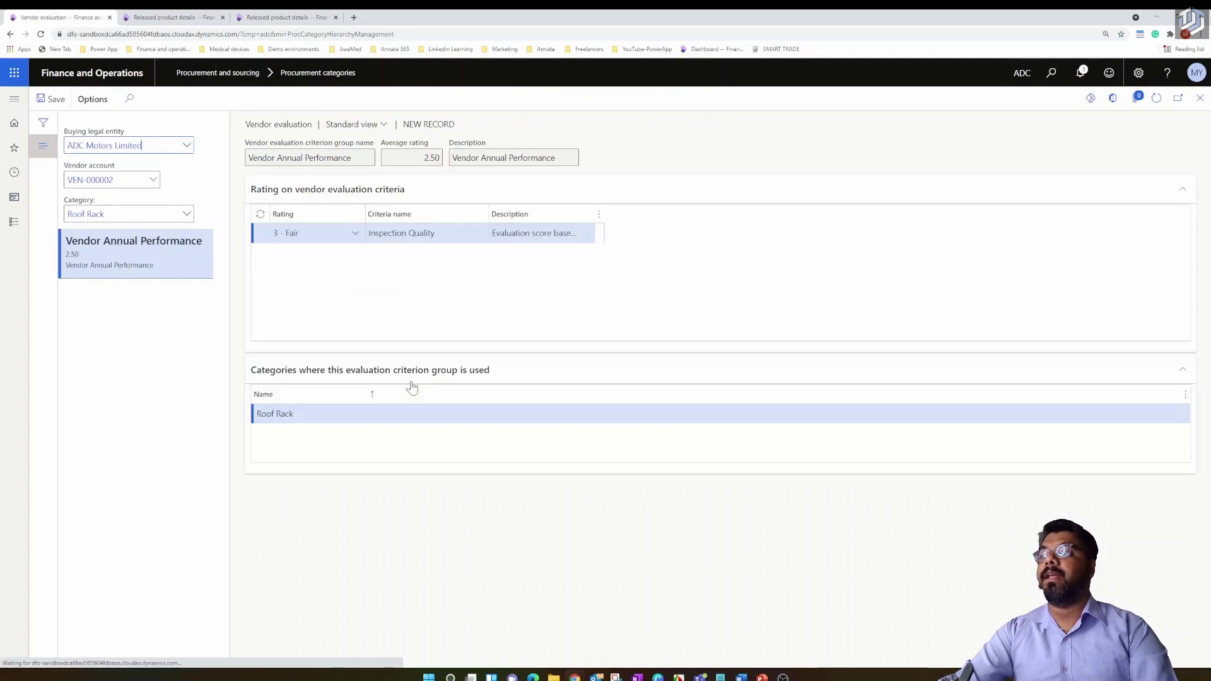
pyautogui.click(354, 234)
pyautogui.click(334, 341)
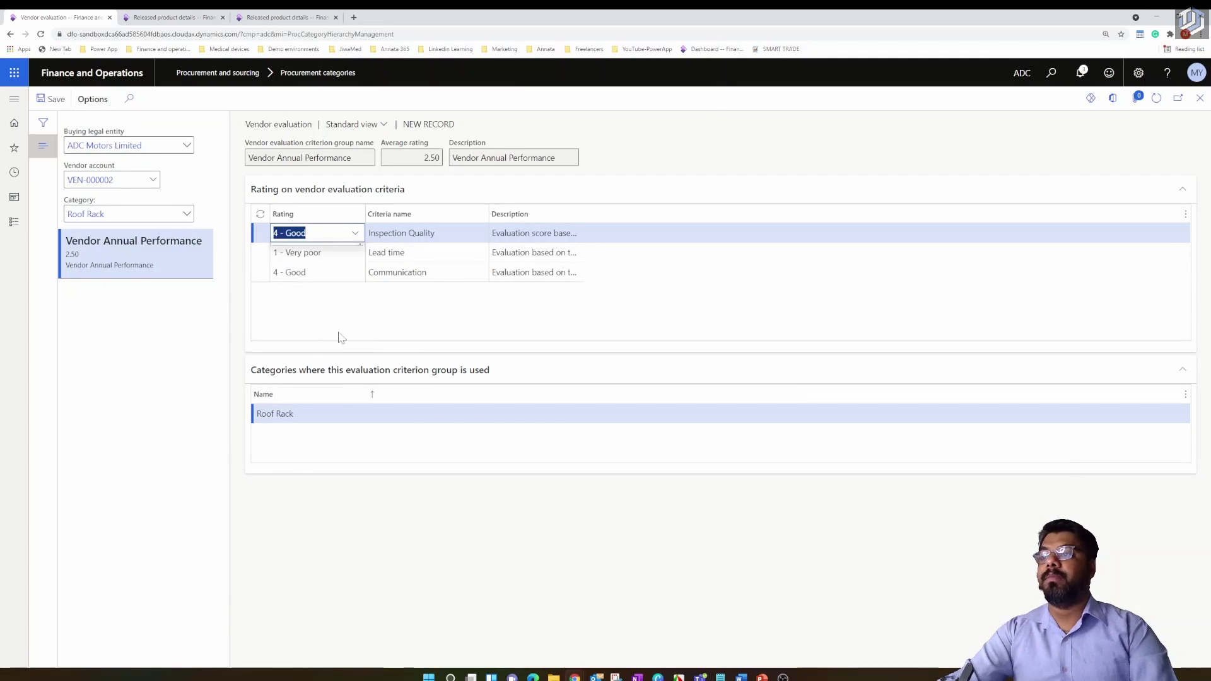
pyautogui.click(354, 252)
pyautogui.click(342, 296)
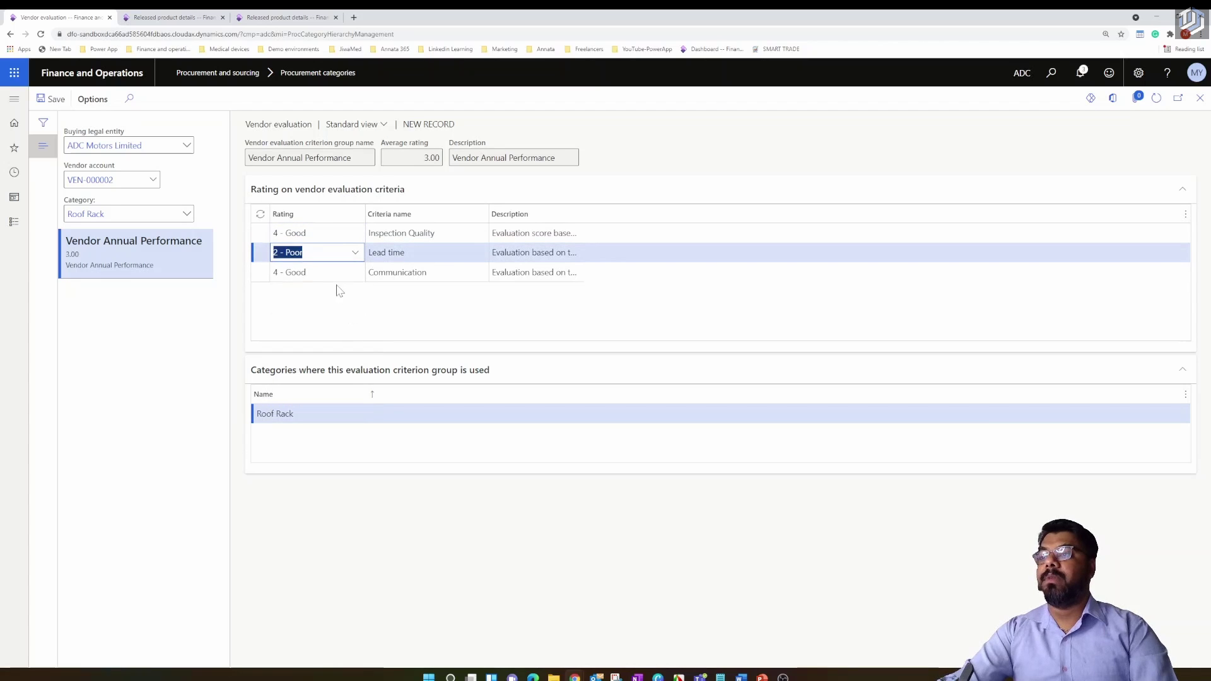
pyautogui.click(353, 273)
pyautogui.click(300, 314)
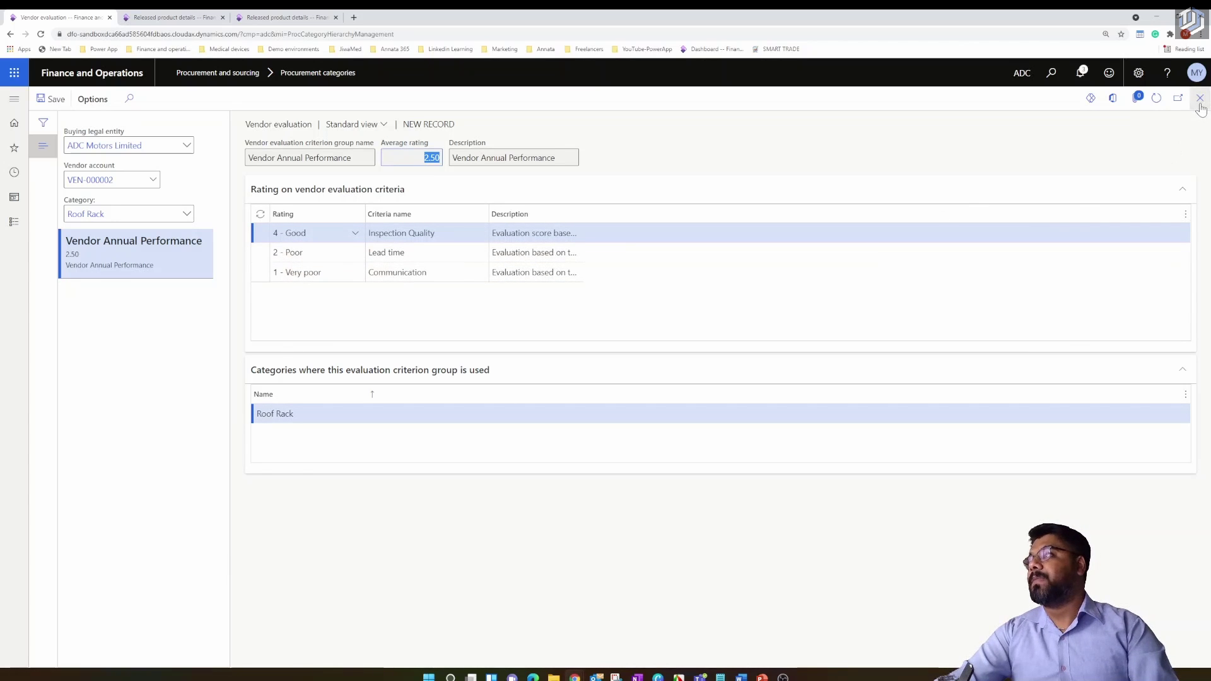
pyautogui.click(664, 421)
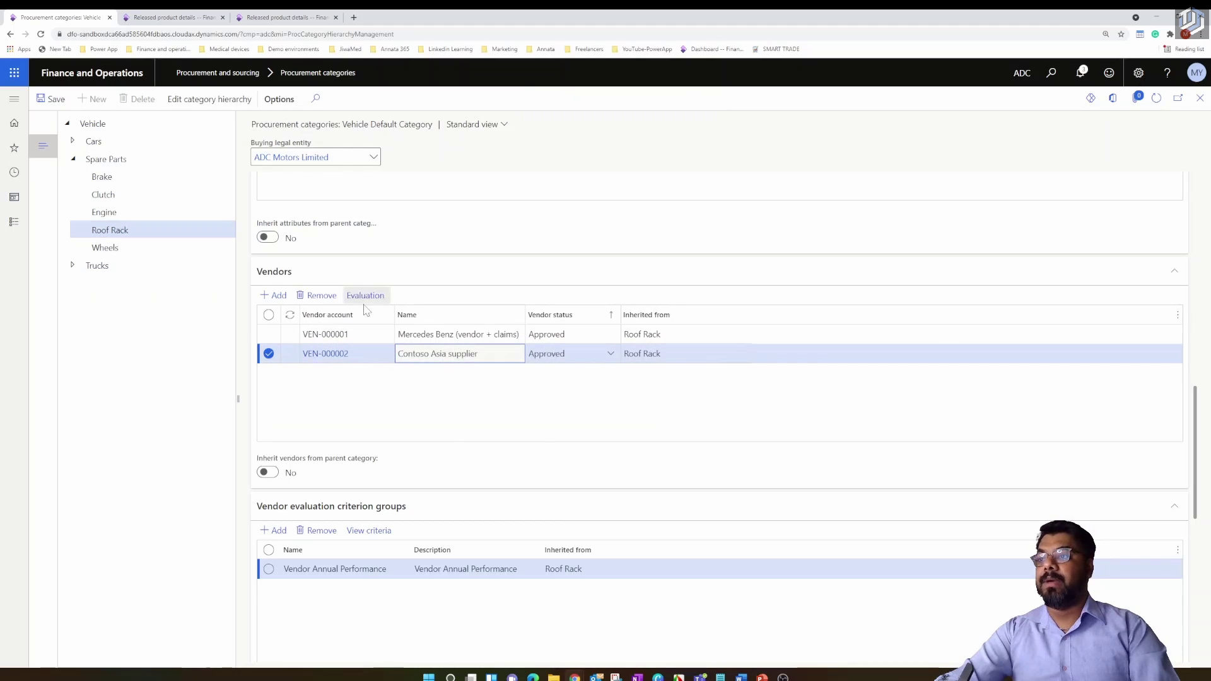
# - Leave the procurement categories and open Vendor search in Procurement and sourcing
pyautogui.click(367, 356)
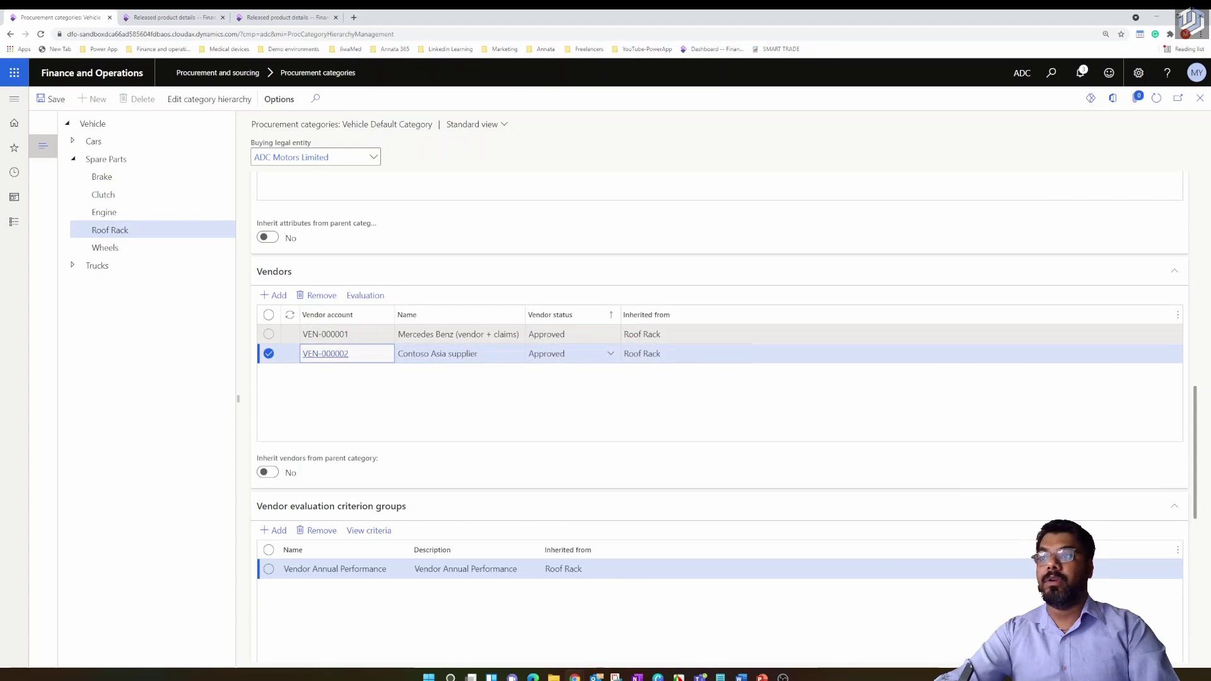
pyautogui.press('Up')
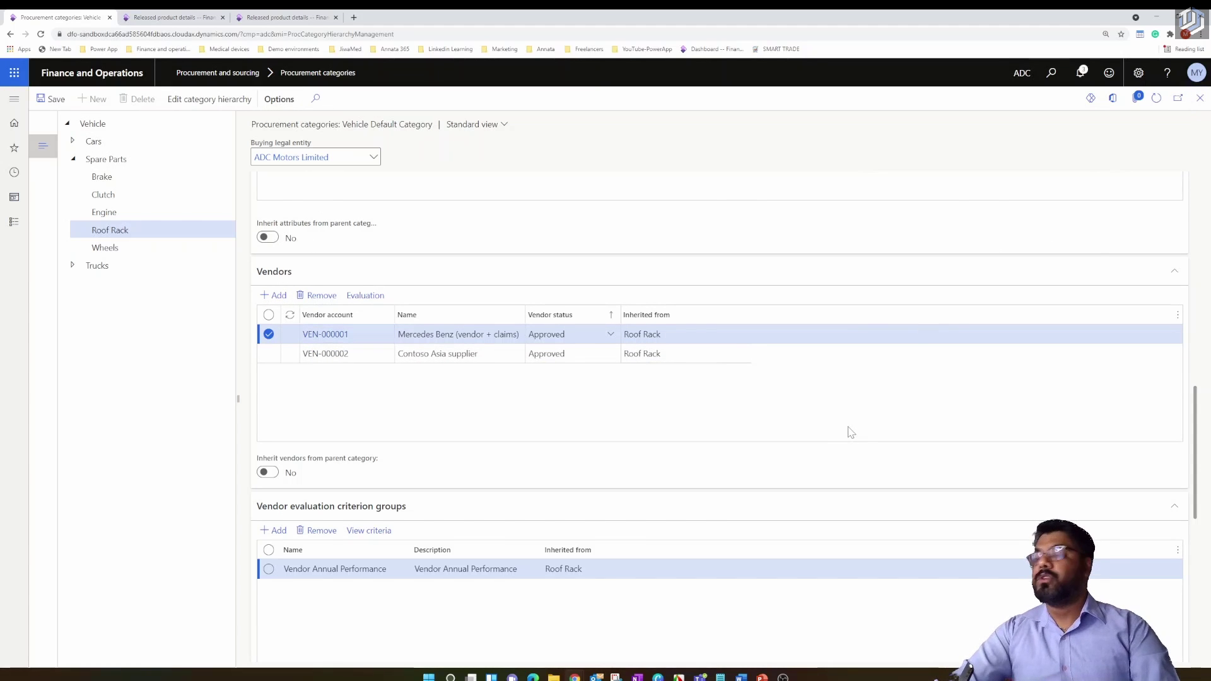
pyautogui.hotkey('alt', 'Left')
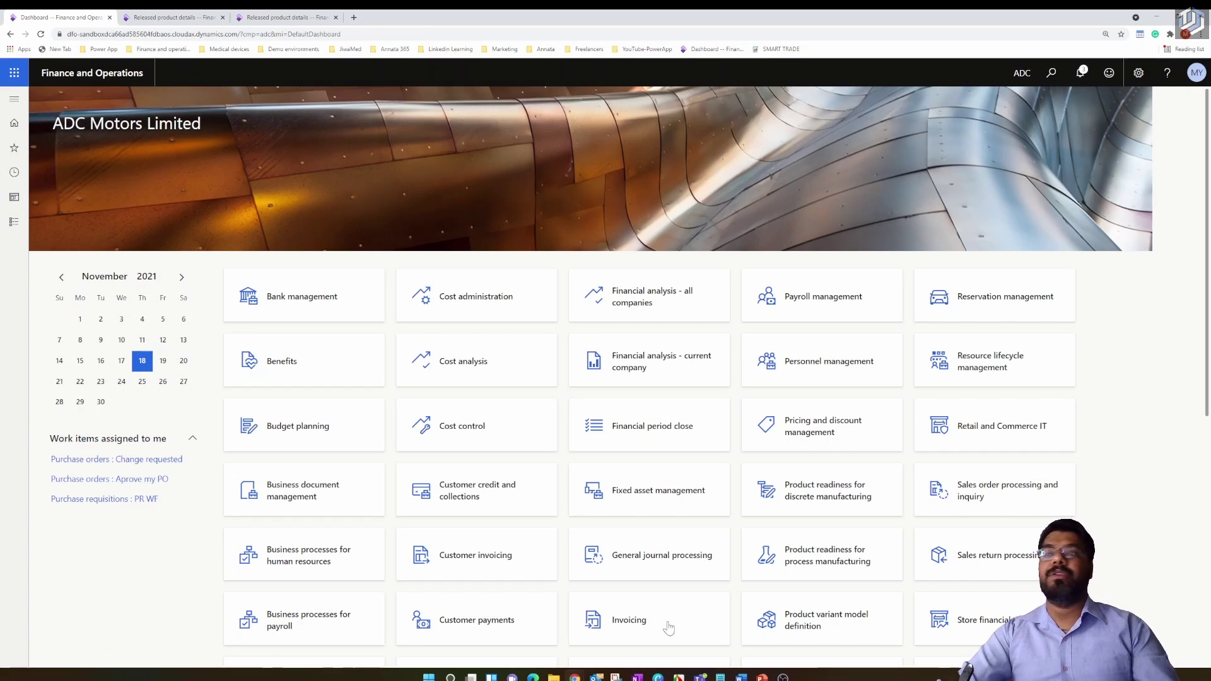
pyautogui.click(13, 99)
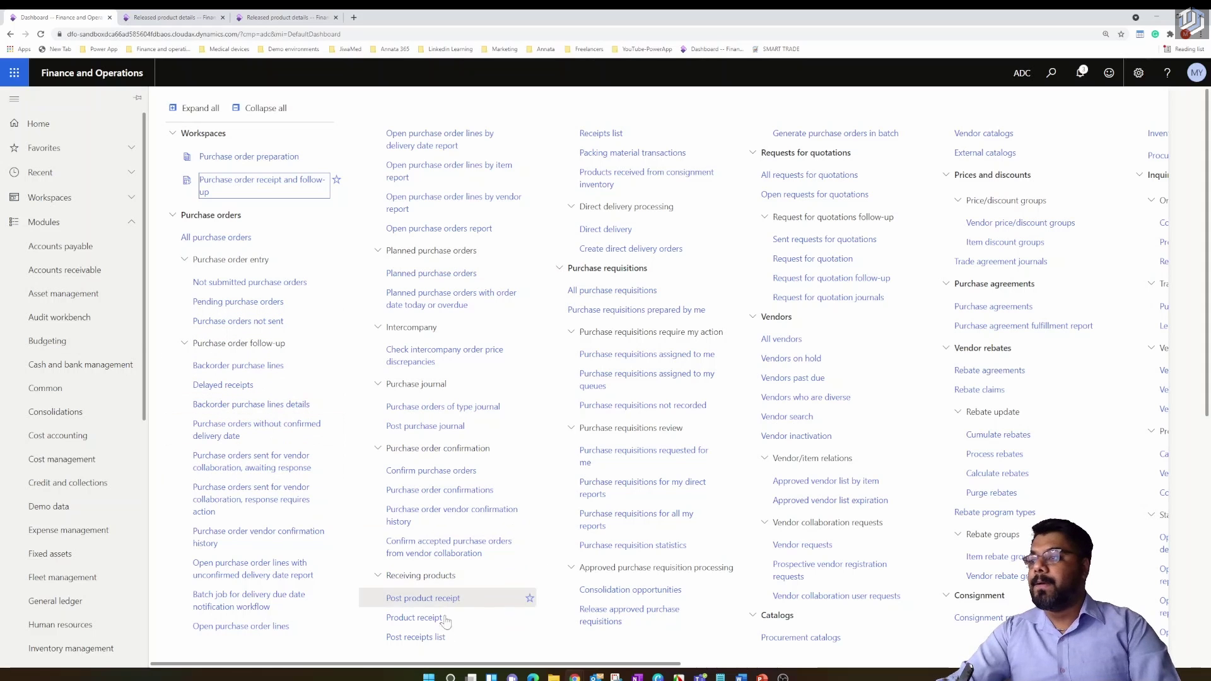
pyautogui.moveTo(447, 665); pyautogui.dragTo(521, 667)
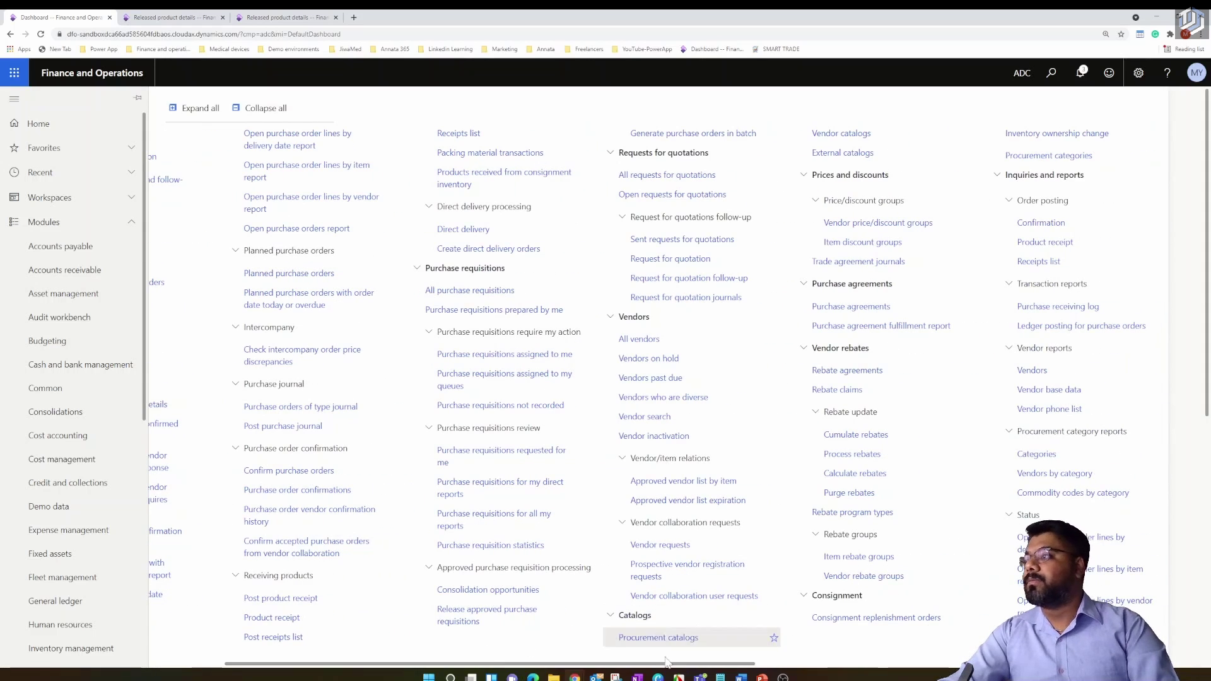
pyautogui.moveTo(609, 666); pyautogui.dragTo(618, 669)
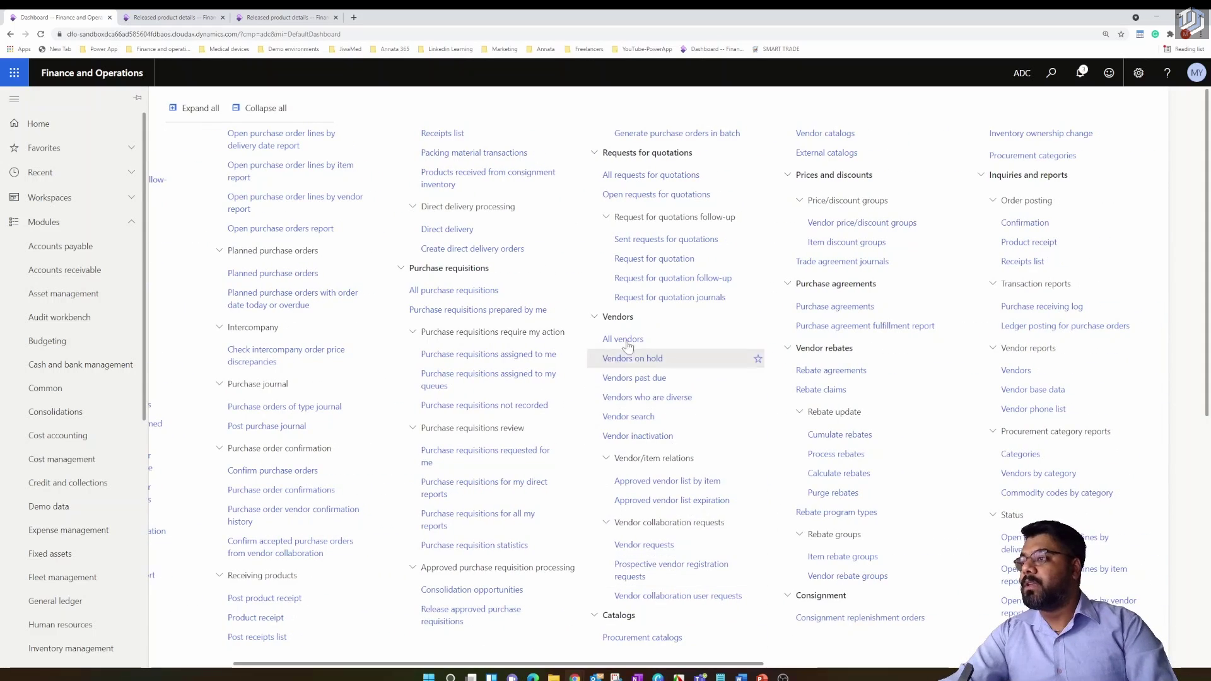
pyautogui.click(626, 419)
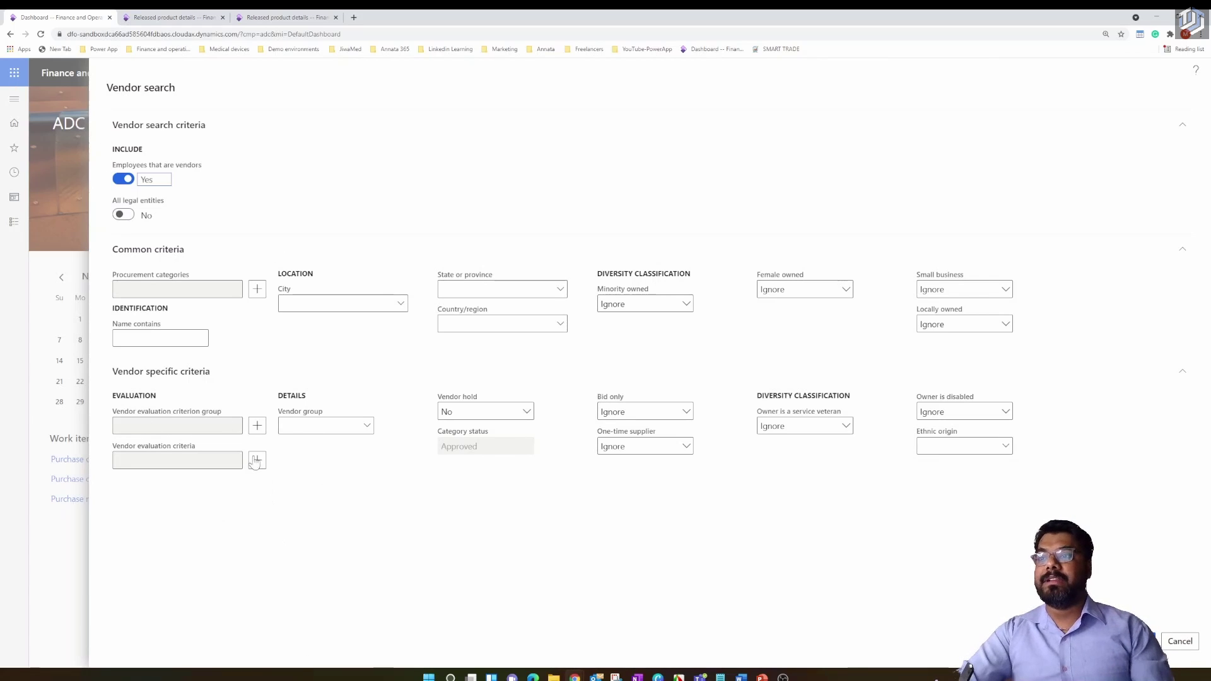
# - Add the Vendor Annual Performance criterion group to the vendor search criteria
pyautogui.click(257, 425)
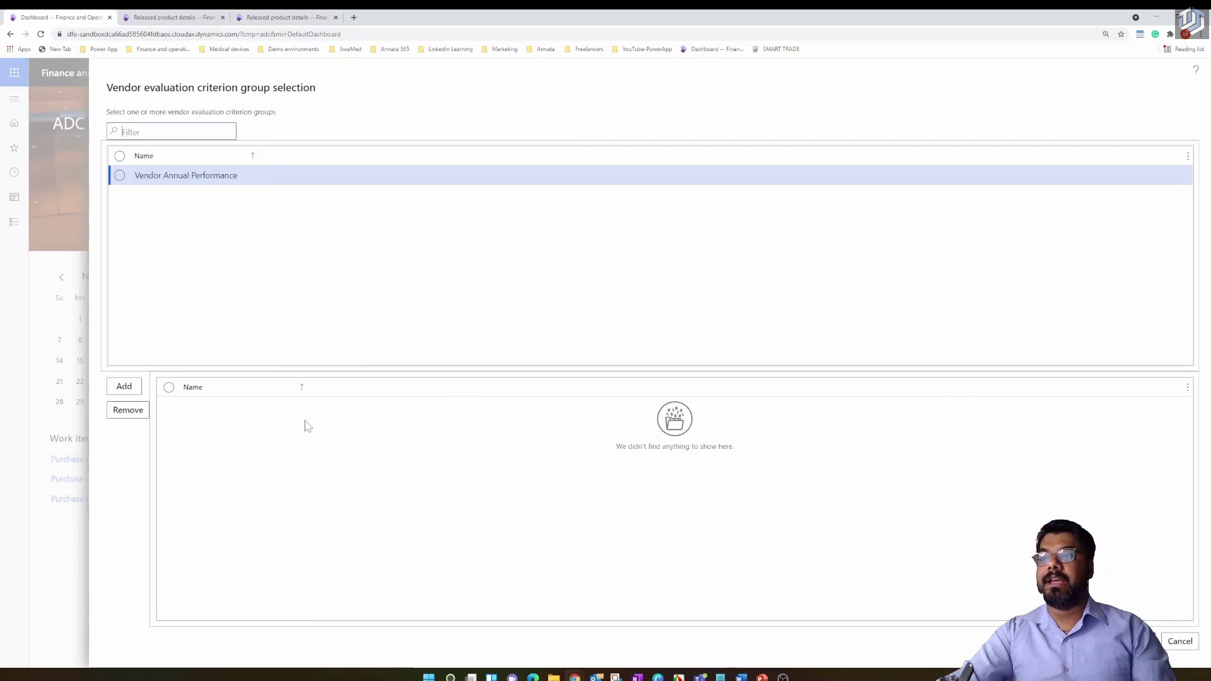
pyautogui.click(119, 176)
pyautogui.click(125, 386)
pyautogui.click(1128, 641)
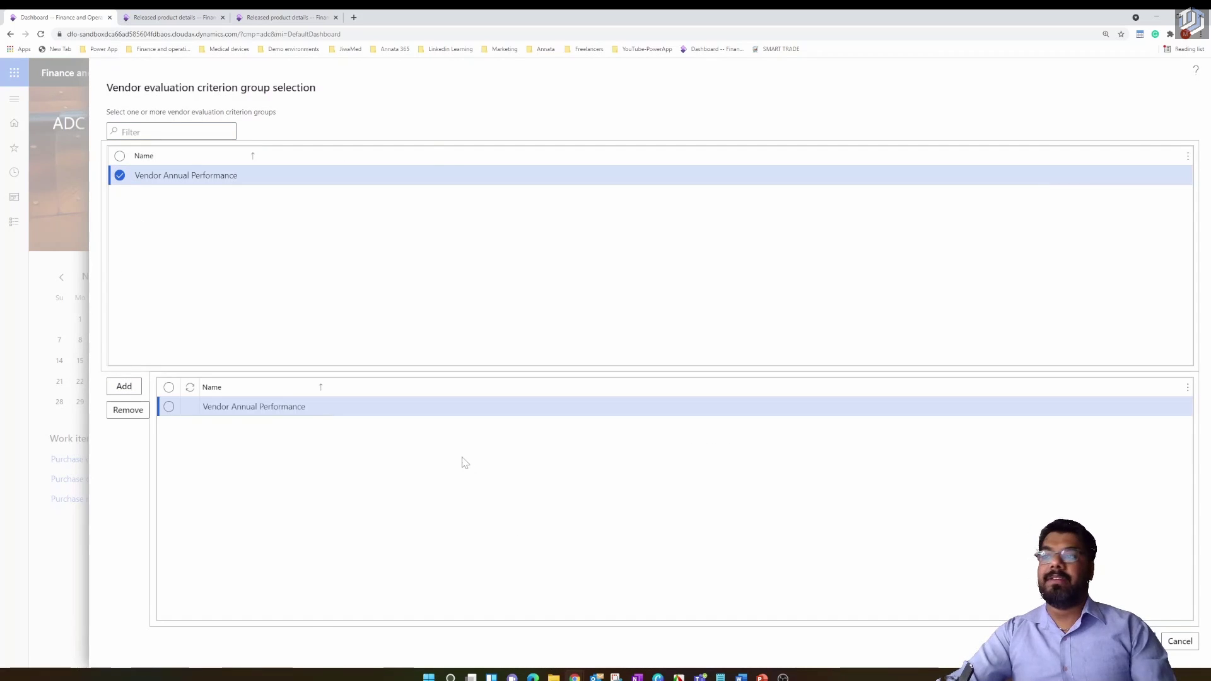
# - Add Communication and Inspection Quality as vendor evaluation criteria and run the vendor search
pyautogui.click(257, 460)
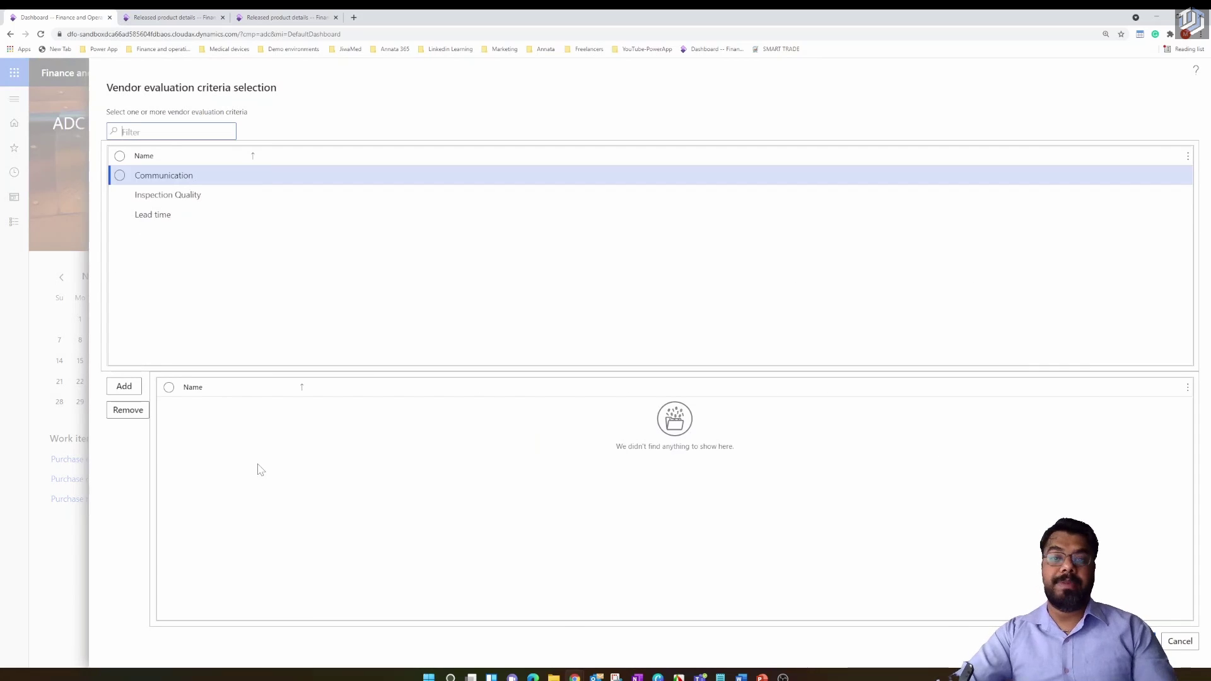
pyautogui.click(120, 176)
pyautogui.click(124, 386)
pyautogui.click(121, 196)
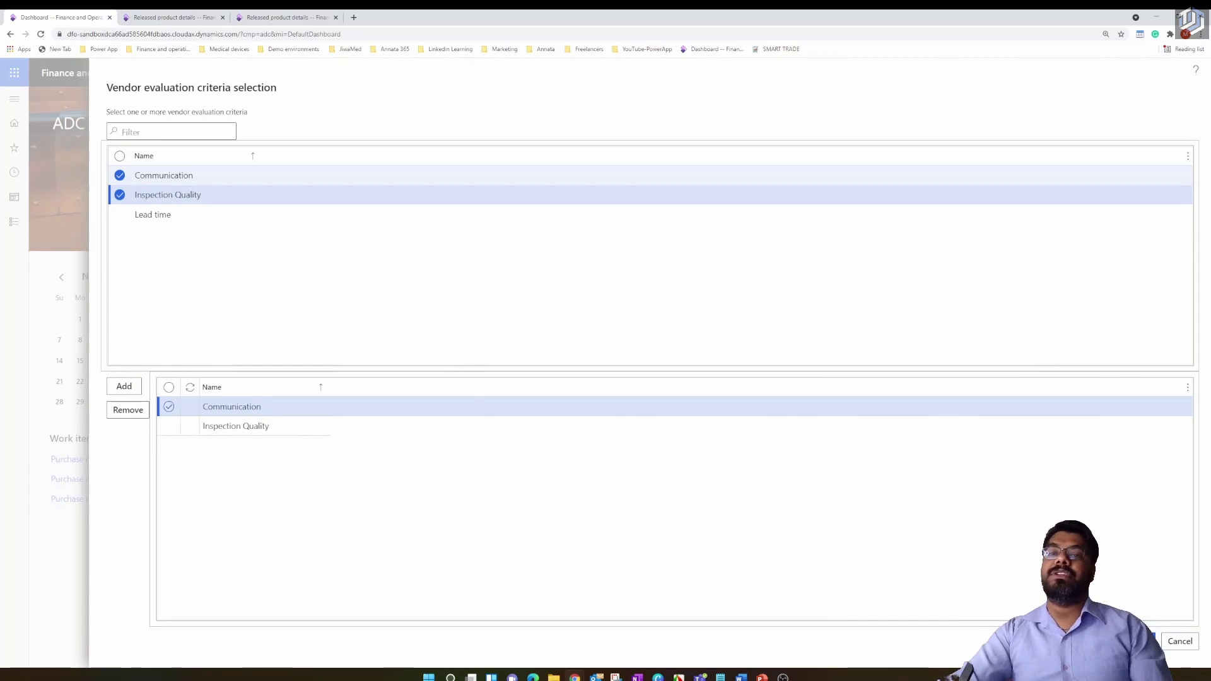
pyautogui.click(1133, 641)
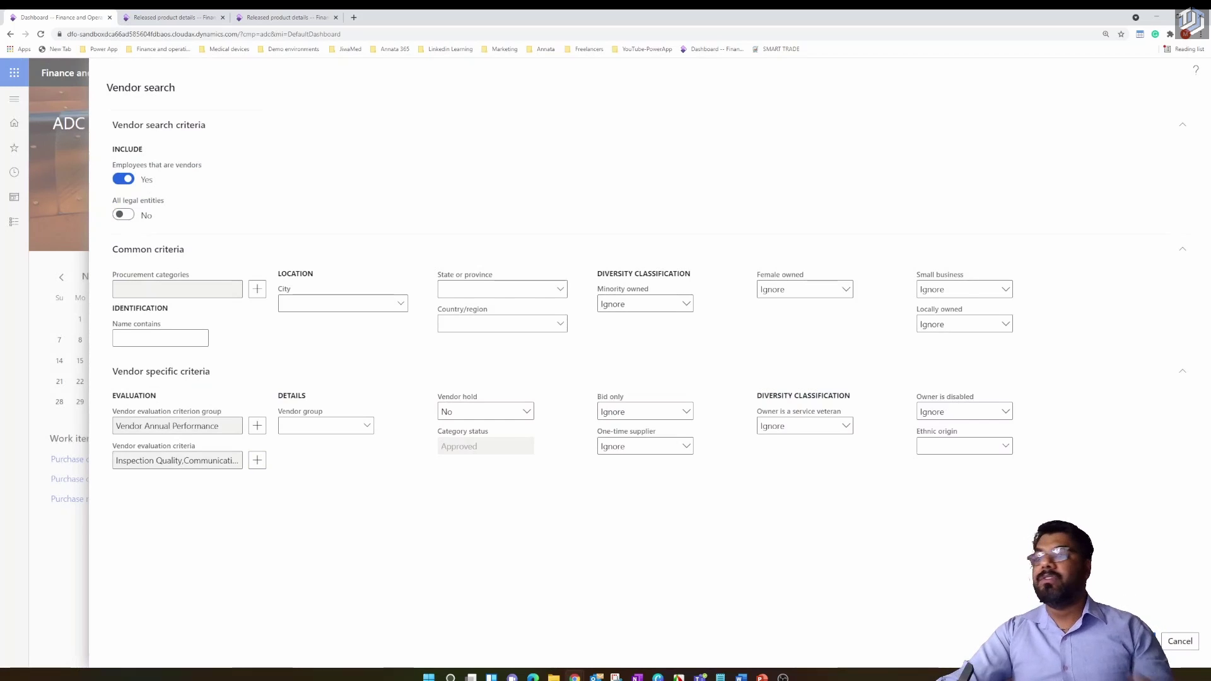
pyautogui.click(1135, 606)
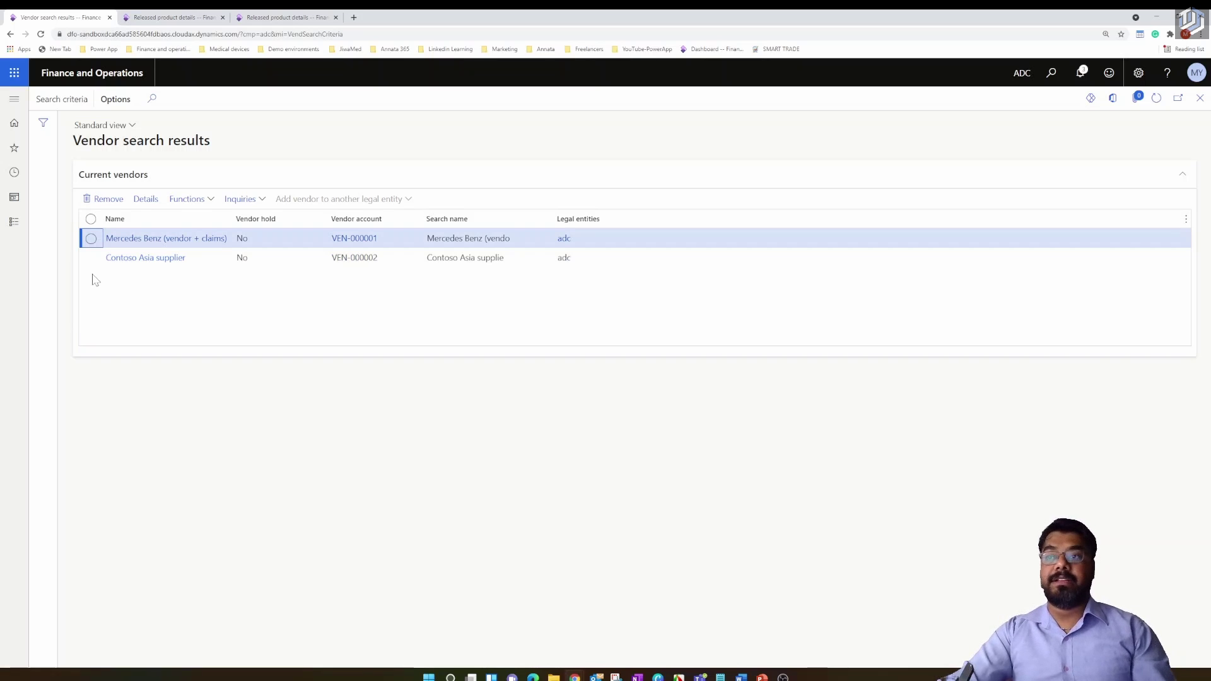
# - Select Mercedes Benz (vendor + claims) and Contoso Asia supplier in the search results and start a request for quotation for both
pyautogui.click(91, 219)
pyautogui.click(91, 241)
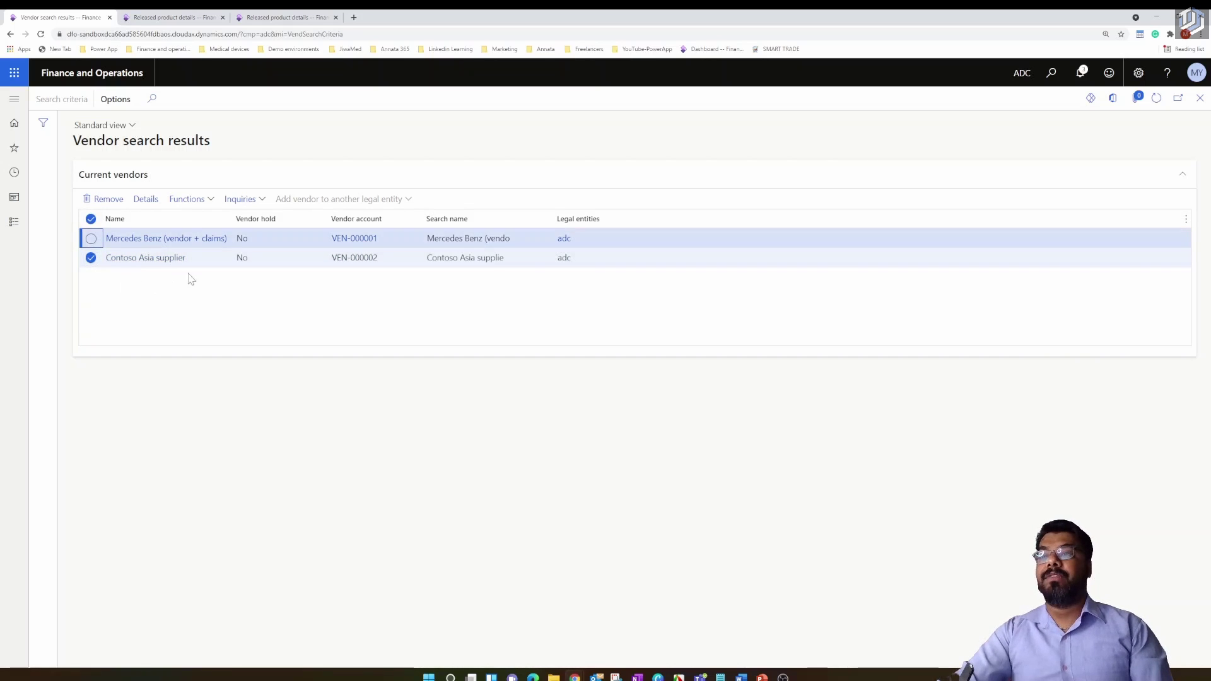
pyautogui.click(211, 200)
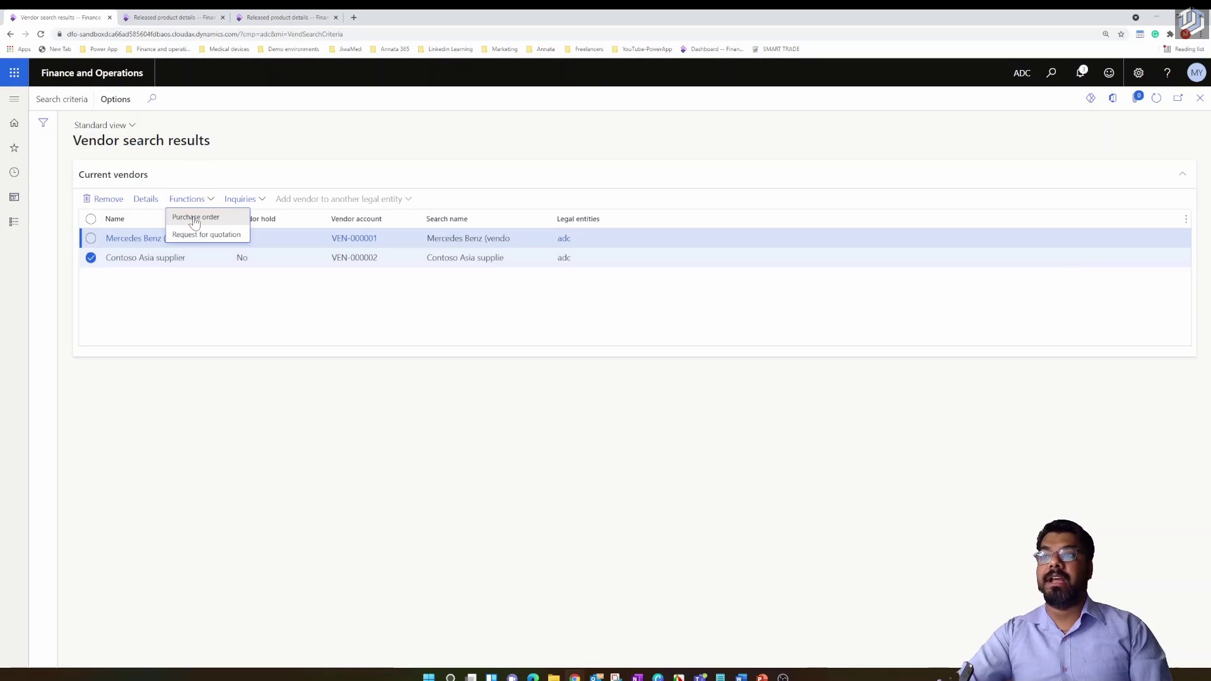
pyautogui.click(166, 317)
pyautogui.click(91, 238)
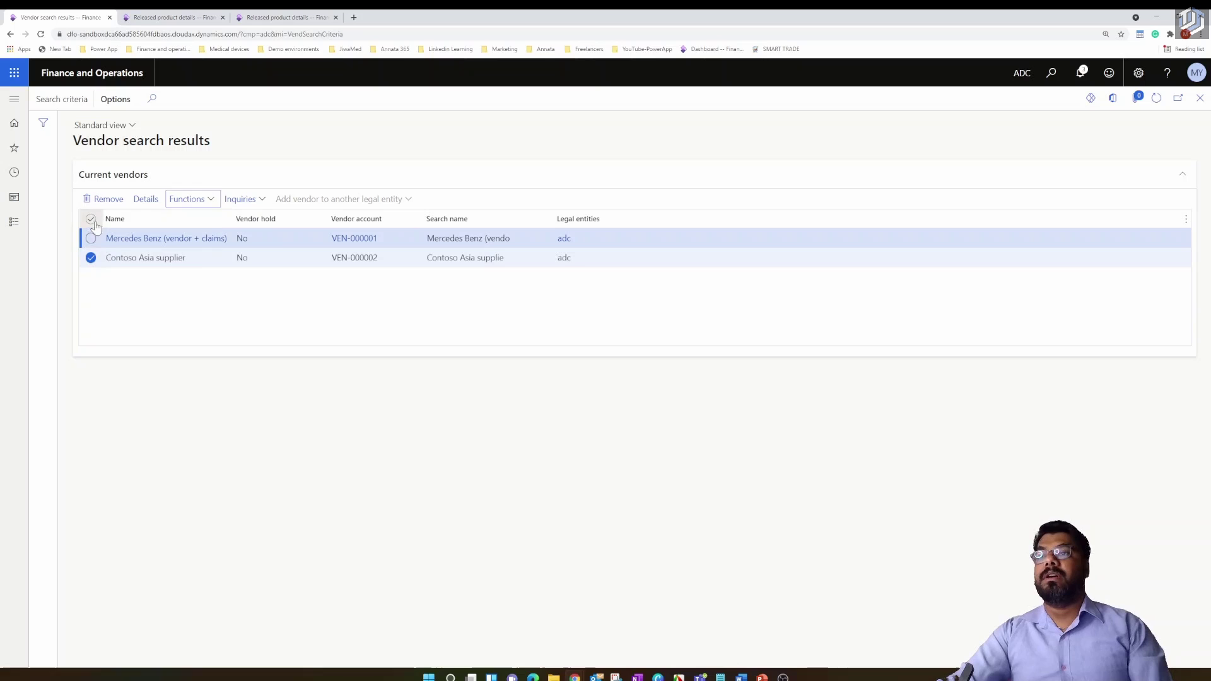
pyautogui.click(212, 202)
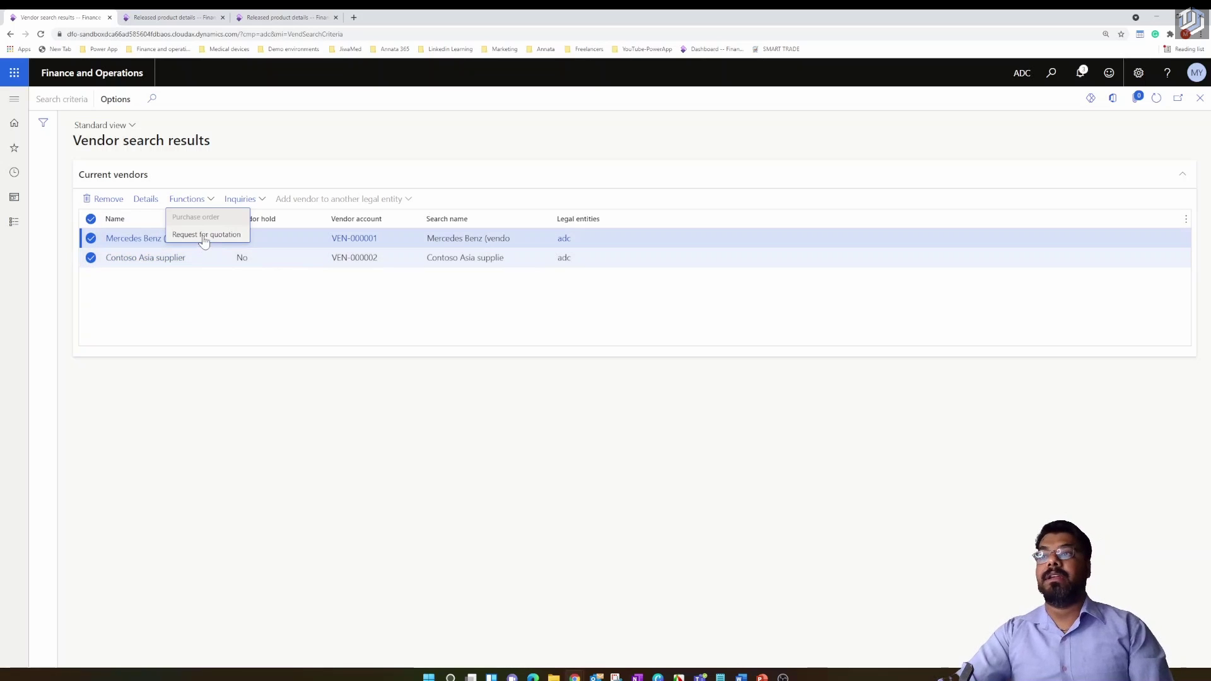
pyautogui.click(232, 379)
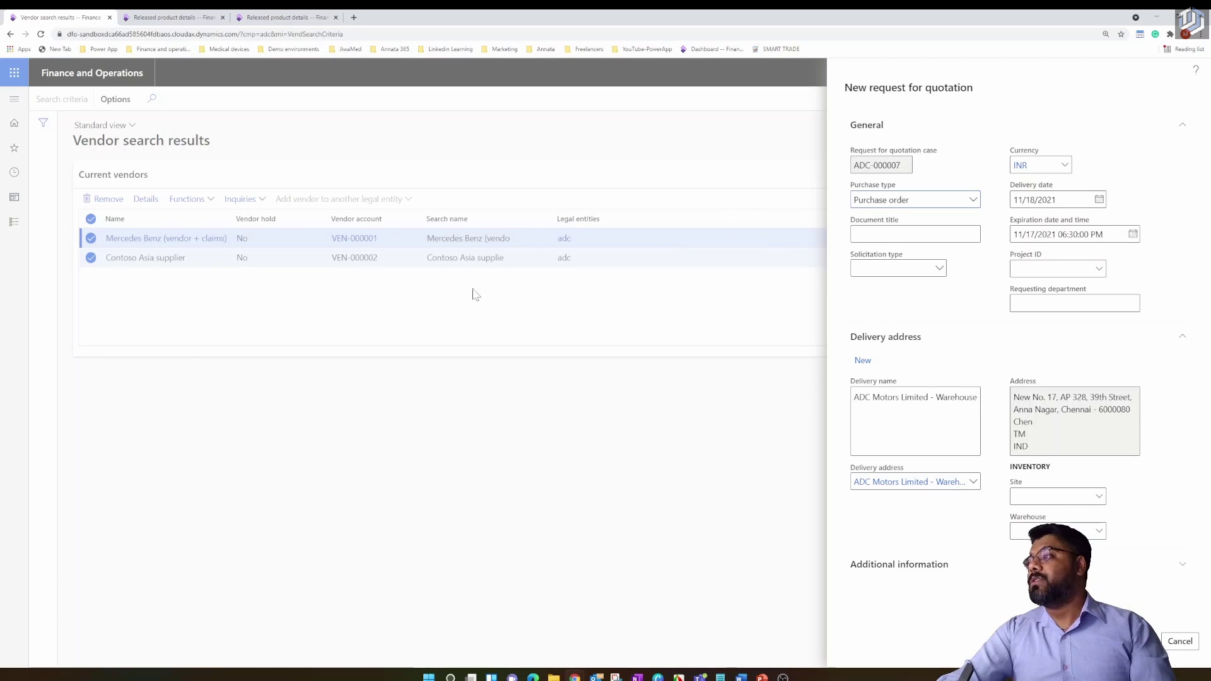
# - Create the request for quotation with warehouse CS and display its header with the vendor list
pyautogui.click(1100, 532)
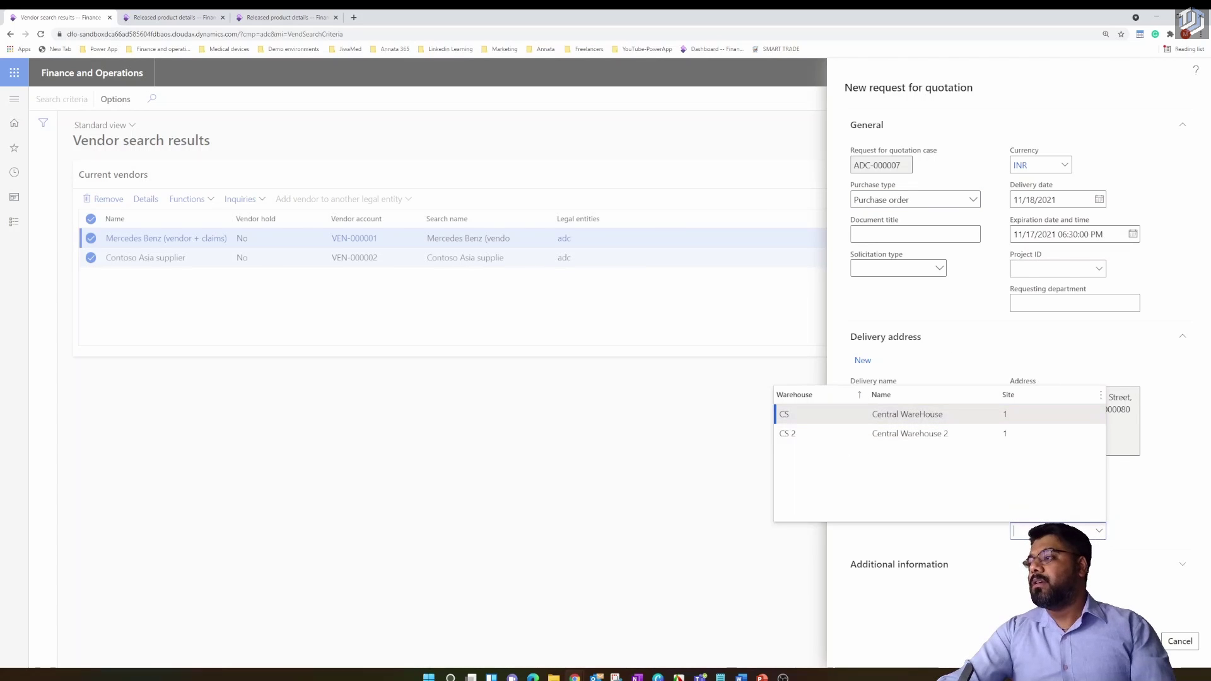
pyautogui.press('Return')
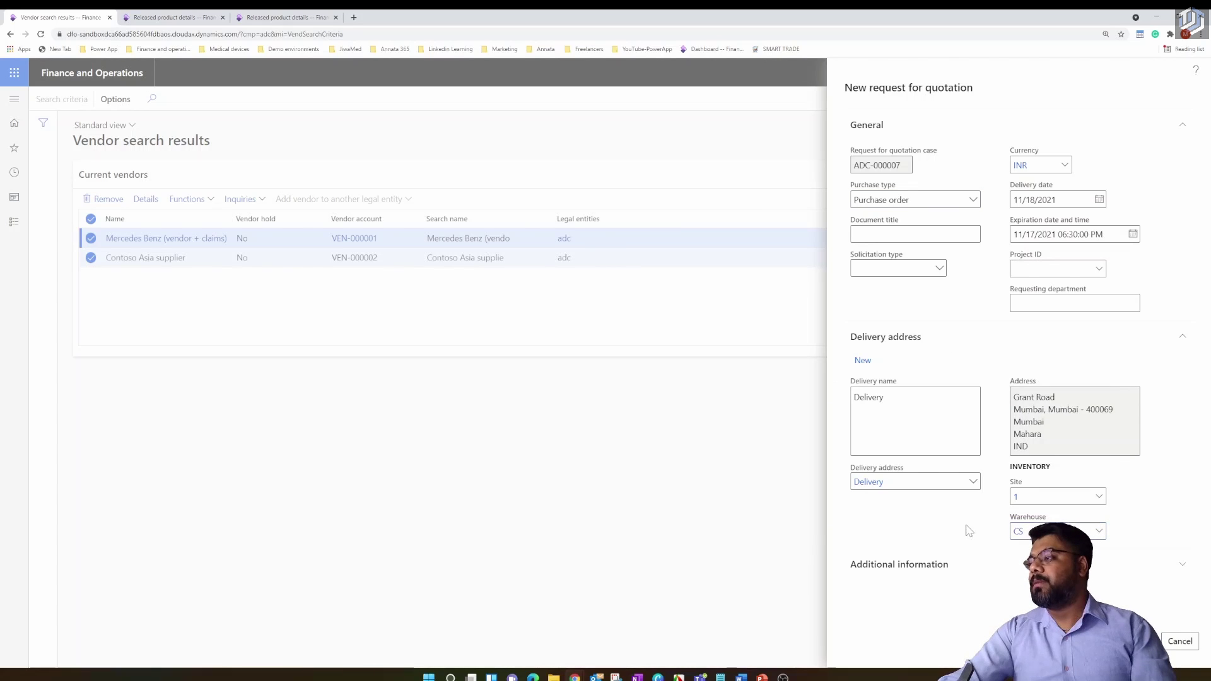
pyautogui.press('Return')
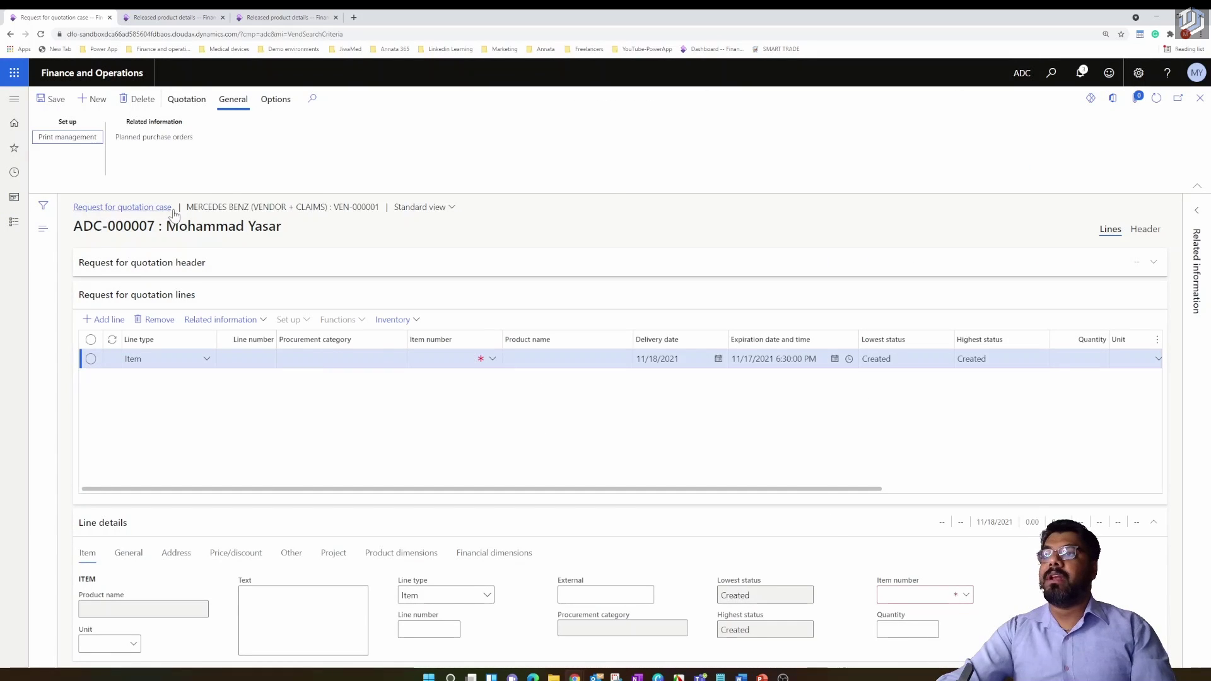
pyautogui.click(1157, 230)
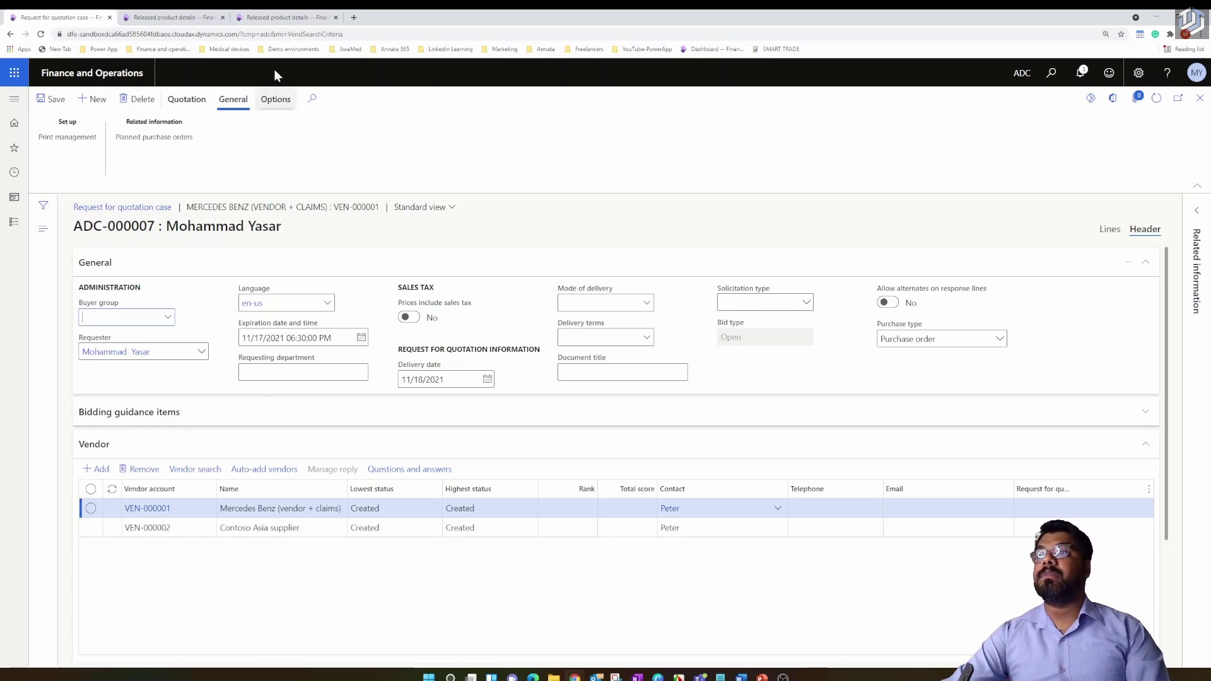
# - Open the list of all requests for quotations in Procurement and sourcing in a second browser tab and compare it with the new request
pyautogui.click(174, 17)
pyautogui.click(14, 98)
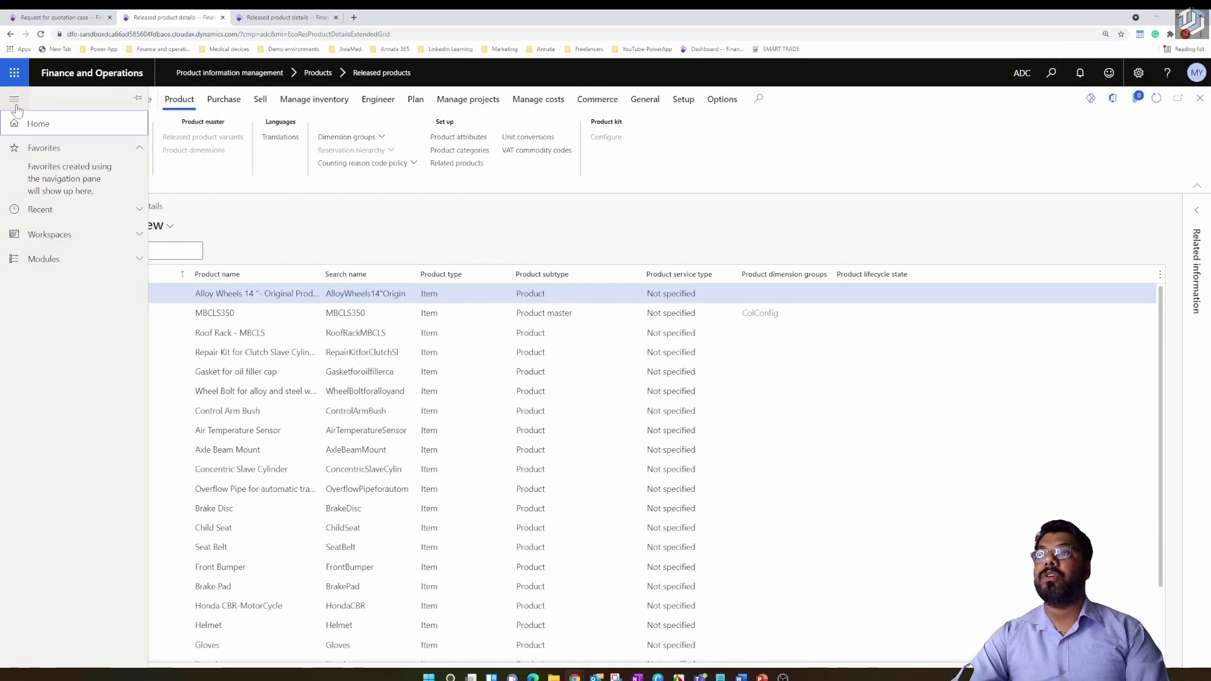
pyautogui.click(51, 264)
pyautogui.scroll(-3, 61, 389)
pyautogui.scroll(-3, 61, 389)
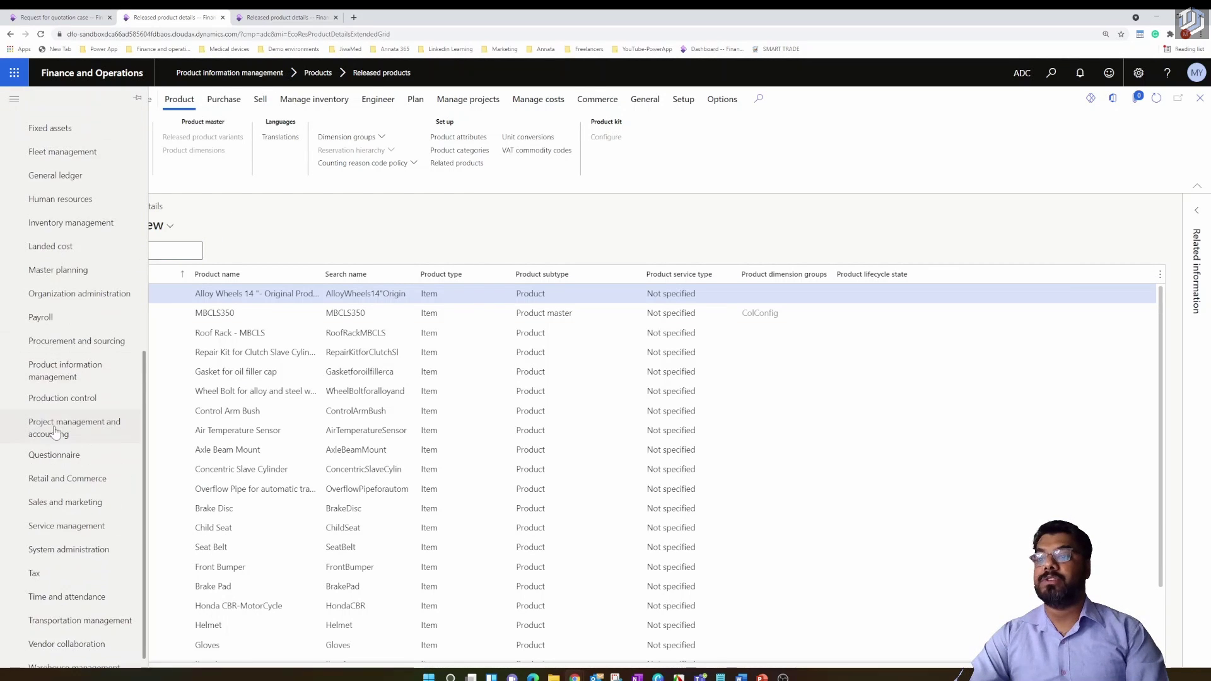
pyautogui.click(75, 357)
pyautogui.click(74, 334)
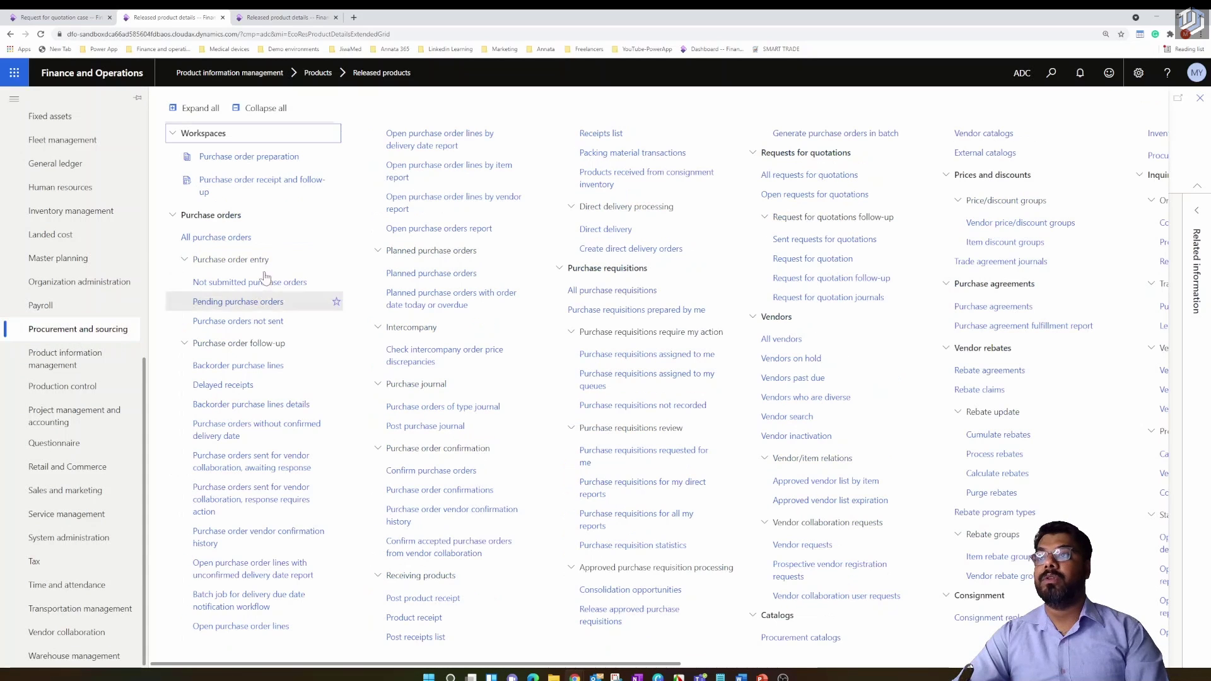
pyautogui.click(265, 108)
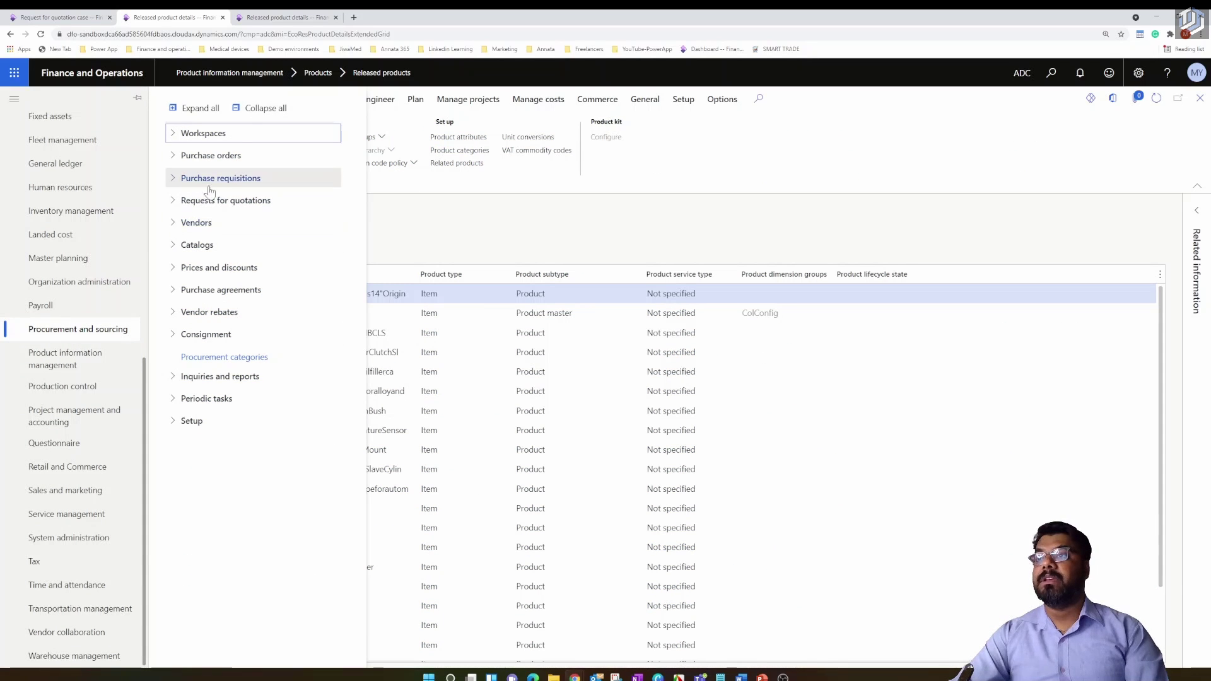
pyautogui.click(248, 200)
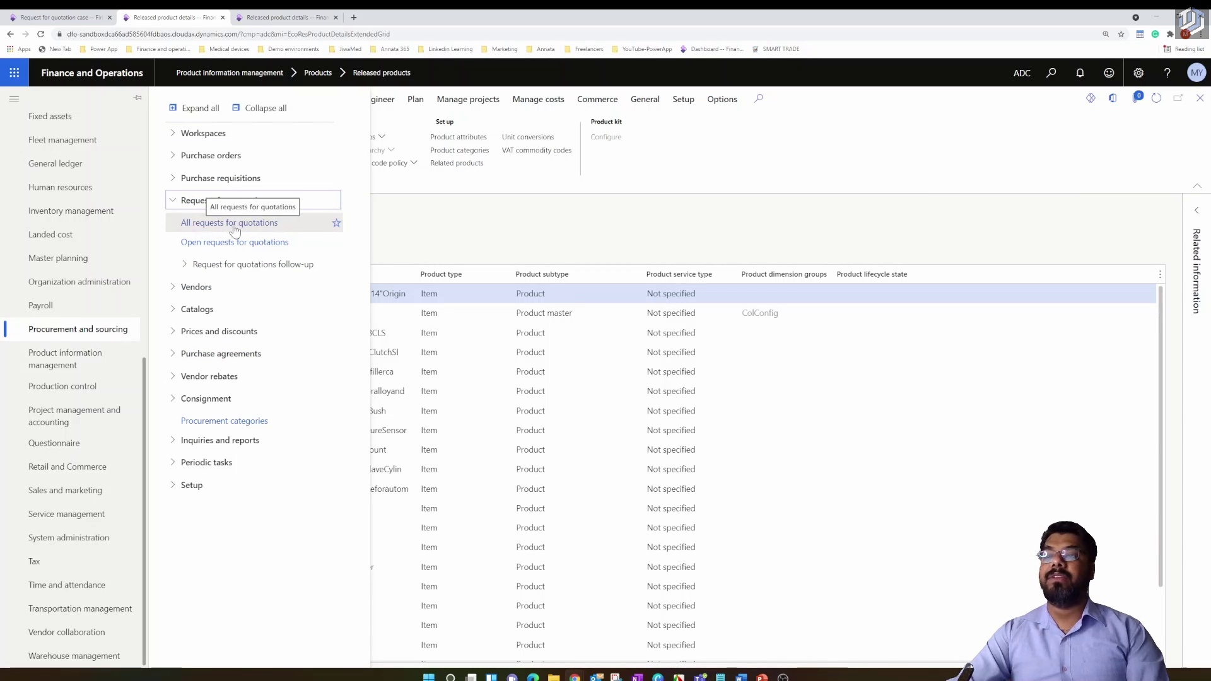
pyautogui.click(218, 223)
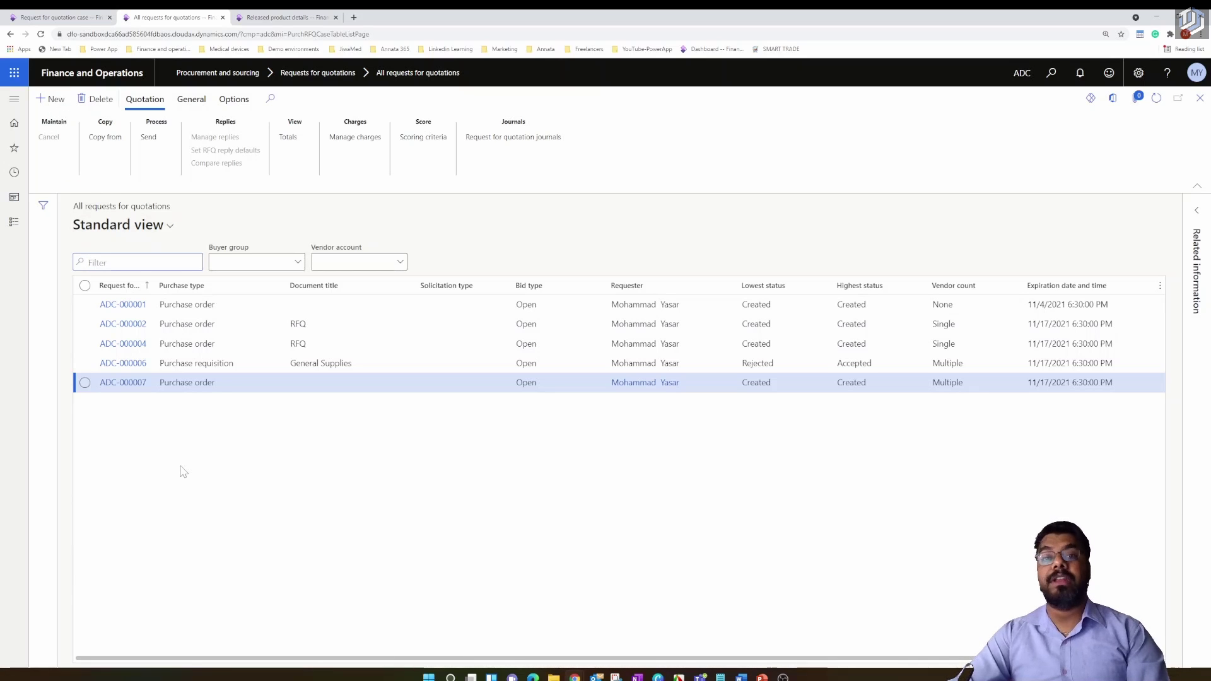
pyautogui.click(56, 17)
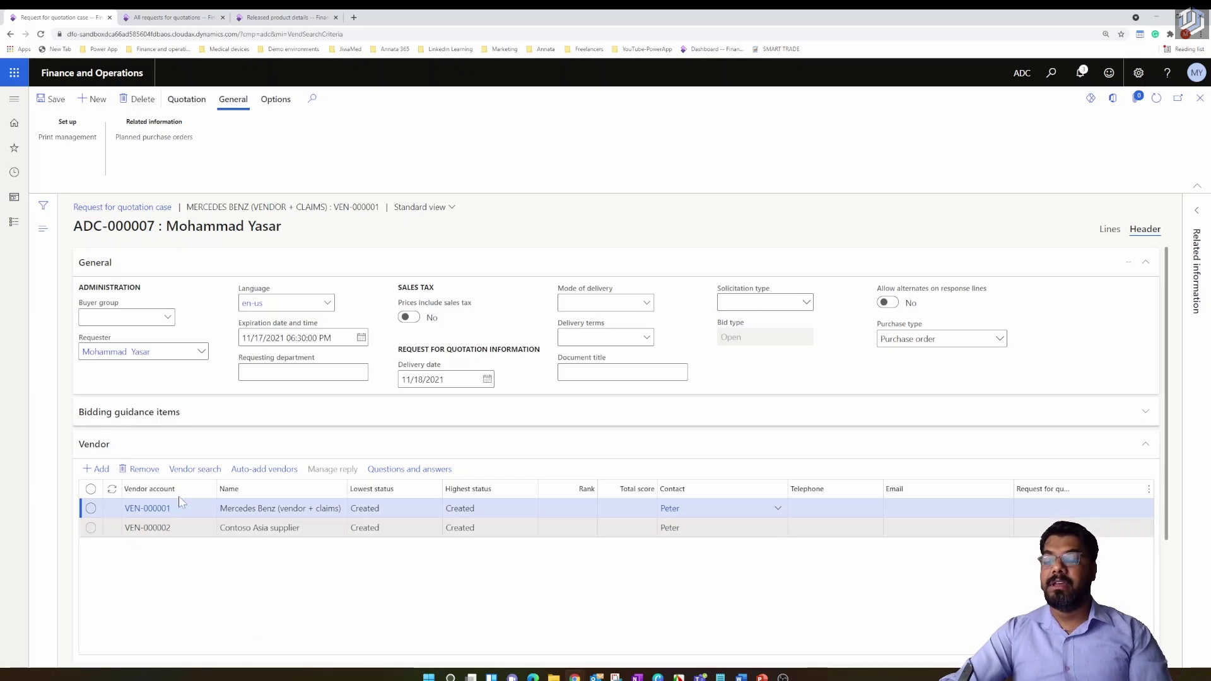
pyautogui.click(167, 17)
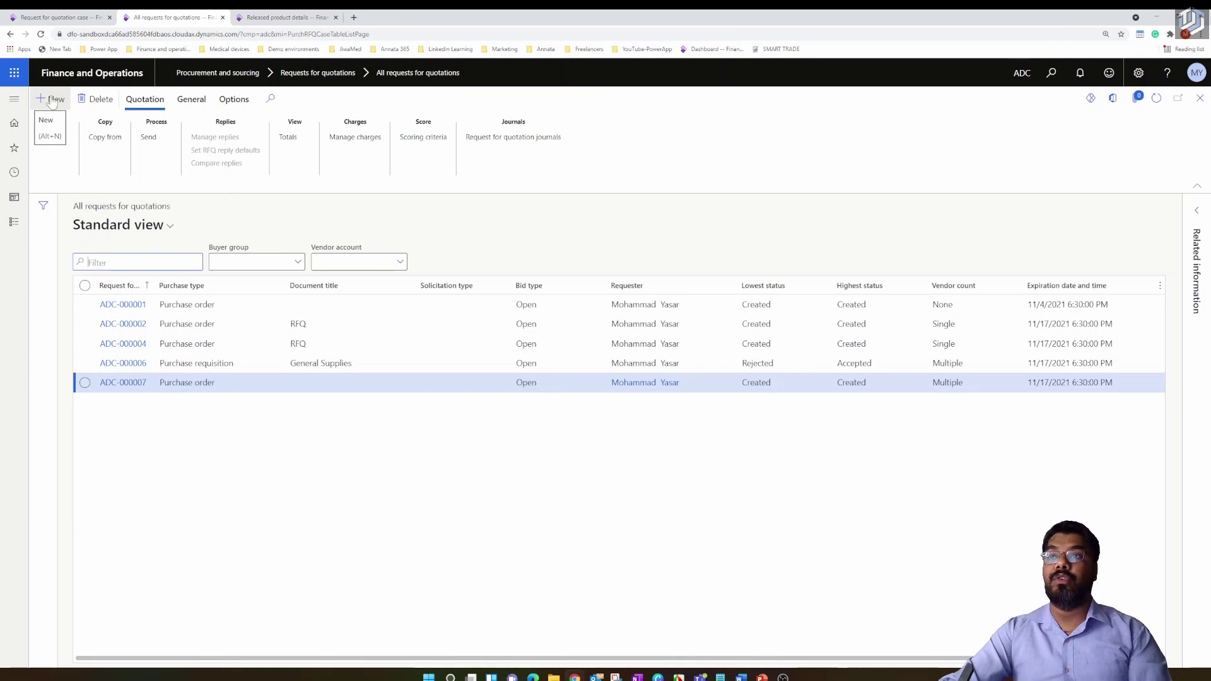
# - Delete both vendors, Mercedes Benz (vendor + claims) and Contoso Asia supplier, from the request for quotation's vendor list
pyautogui.click(74, 17)
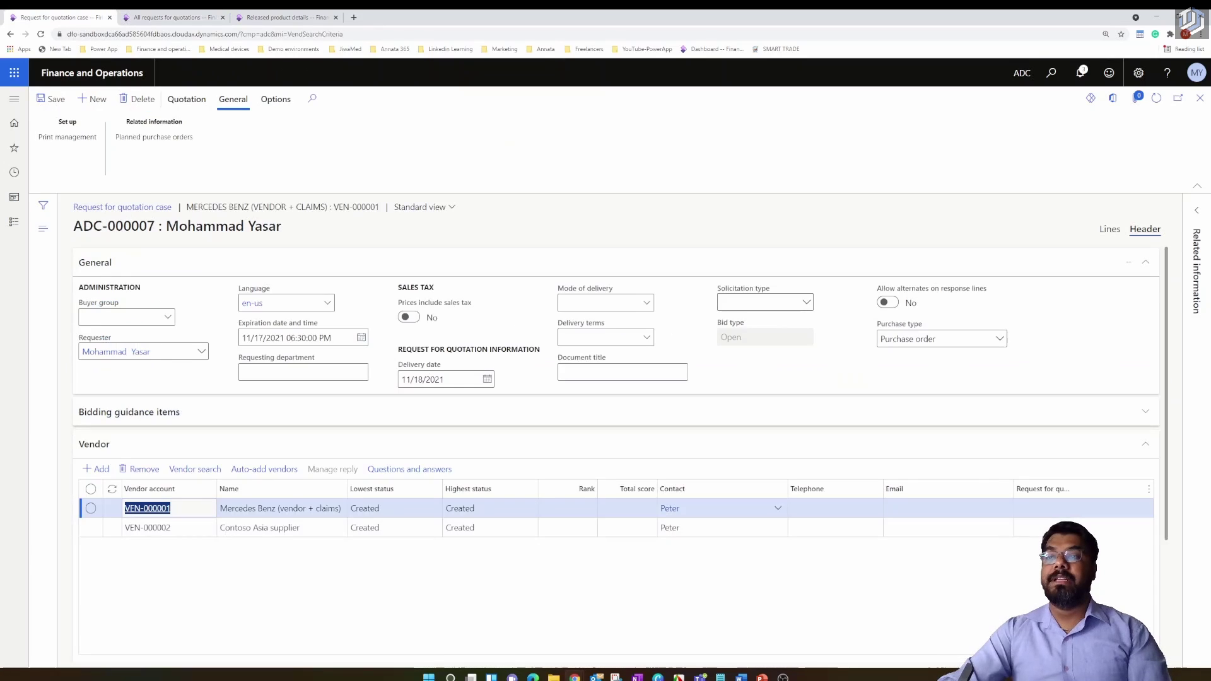
pyautogui.click(91, 489)
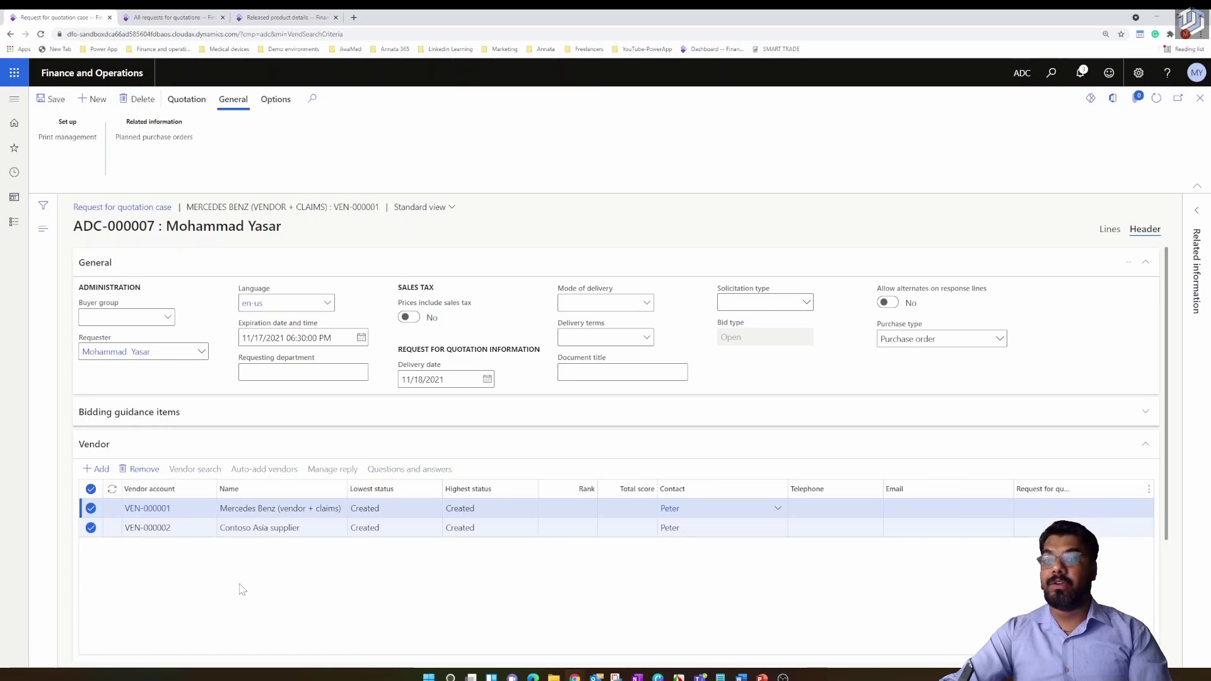
pyautogui.hotkey('alt', 'Delete')
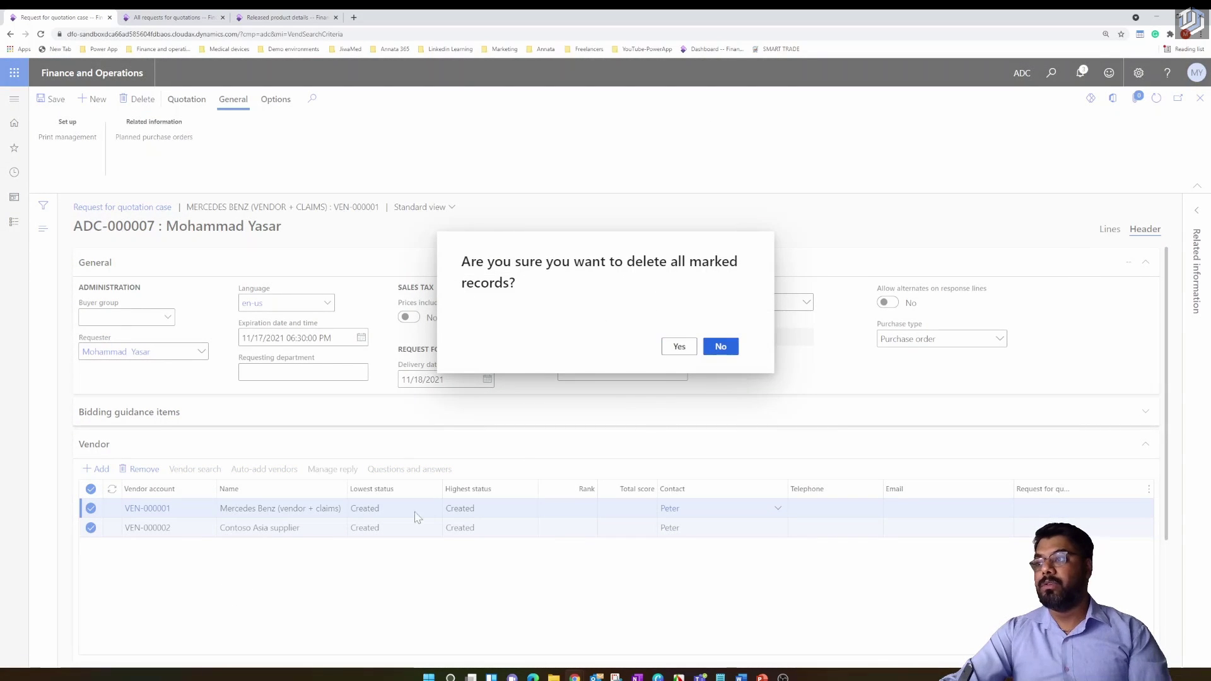
pyautogui.press('Return')
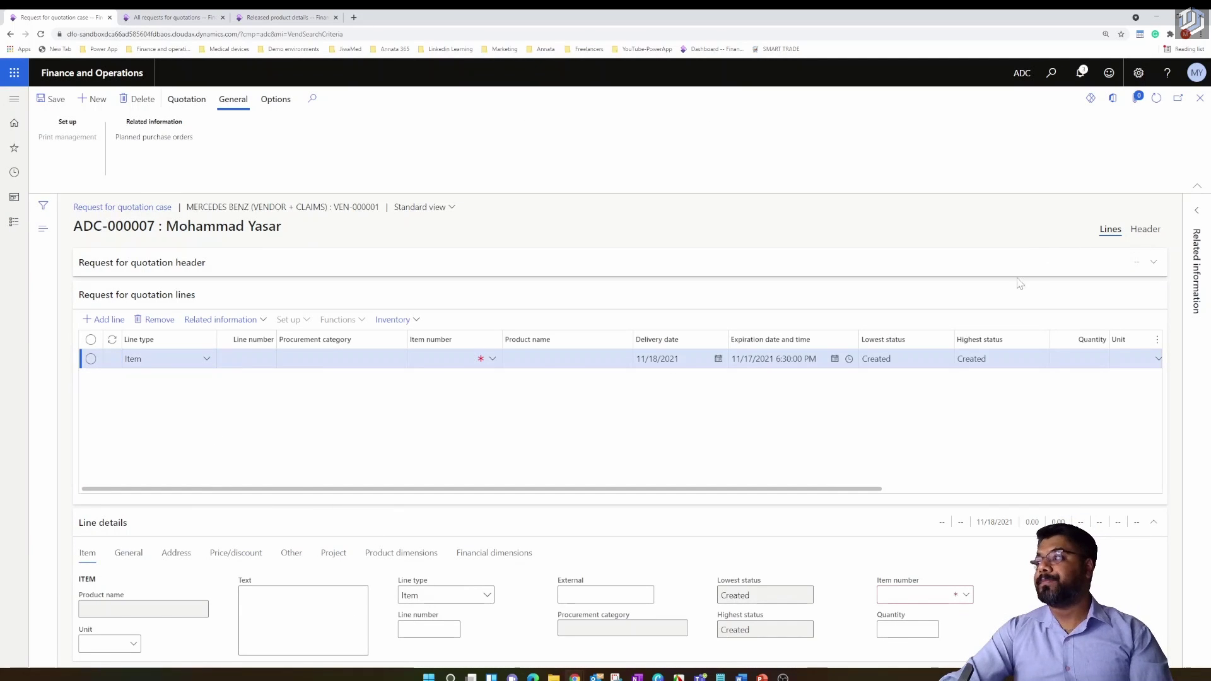
# - Start a vendor search from the request for quotation header and add the Vendor Annual Performance evaluation criterion group
pyautogui.click(1133, 236)
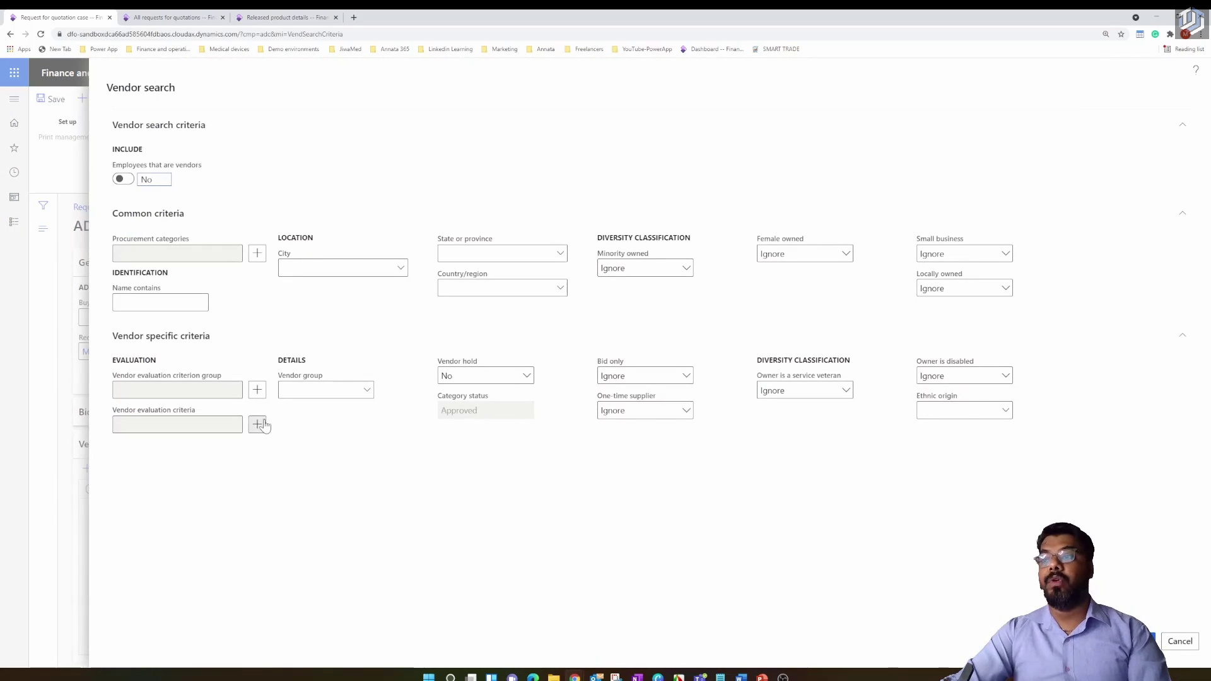
pyautogui.click(257, 390)
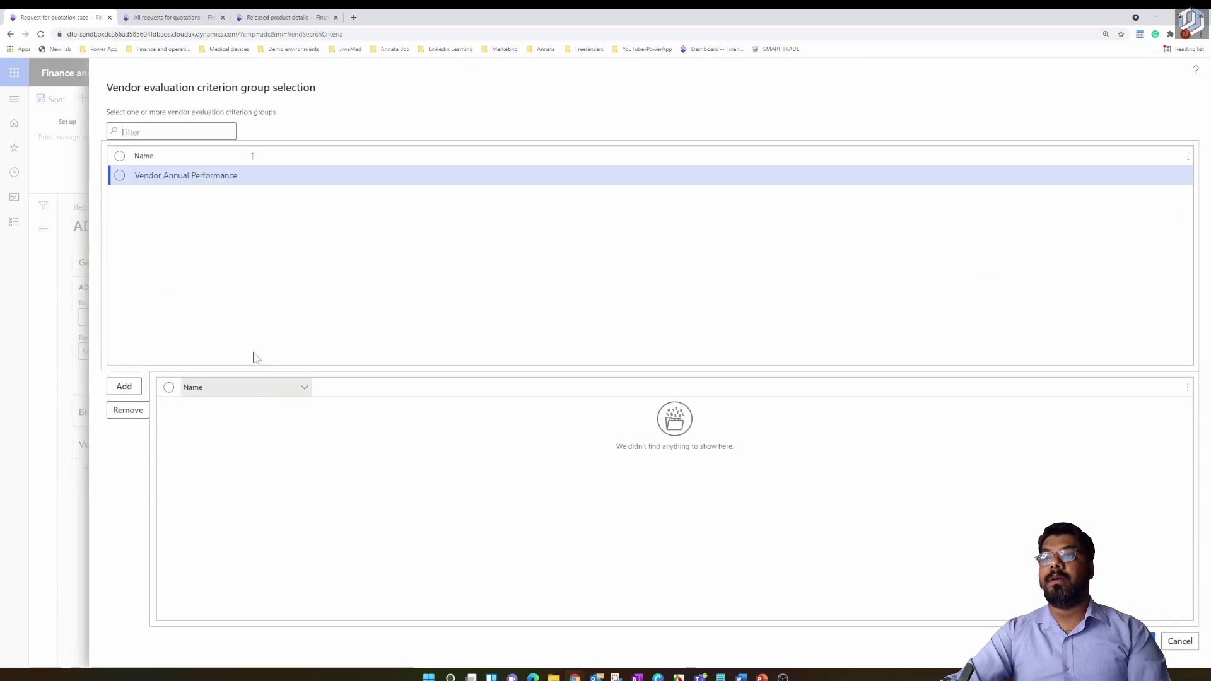
pyautogui.click(120, 175)
pyautogui.click(124, 386)
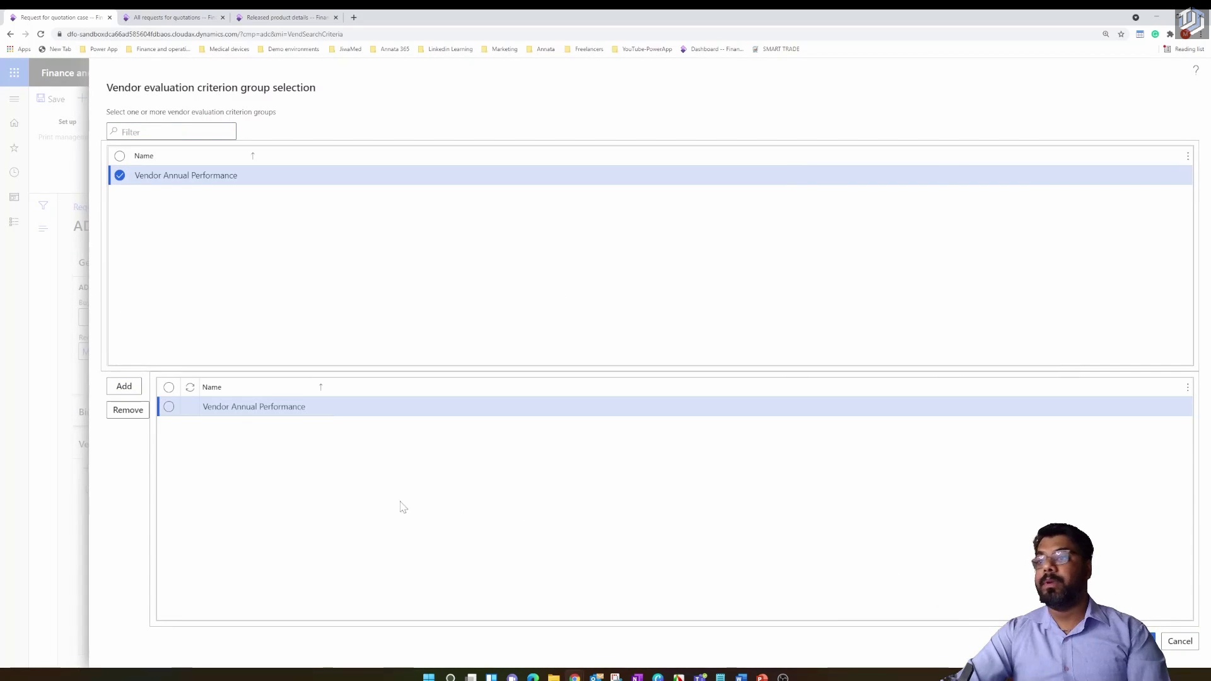
pyautogui.press('Return')
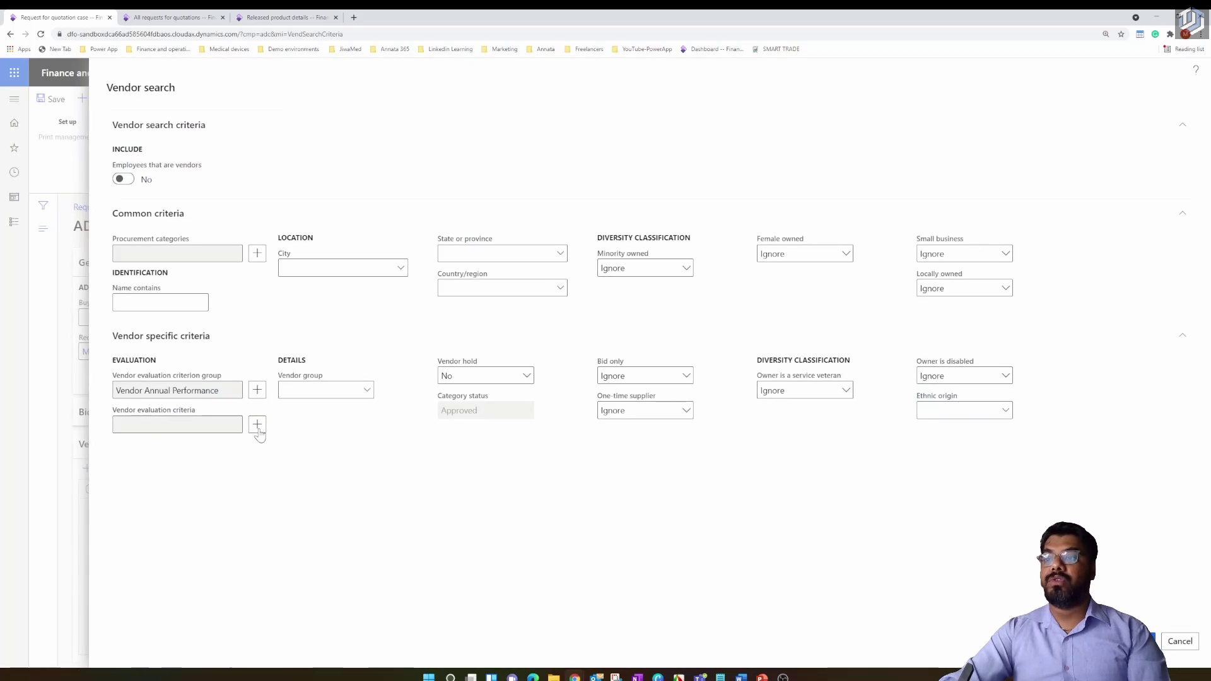
# - Add Communication and Inspection Quality to the vendor evaluation criteria of the search
pyautogui.click(257, 425)
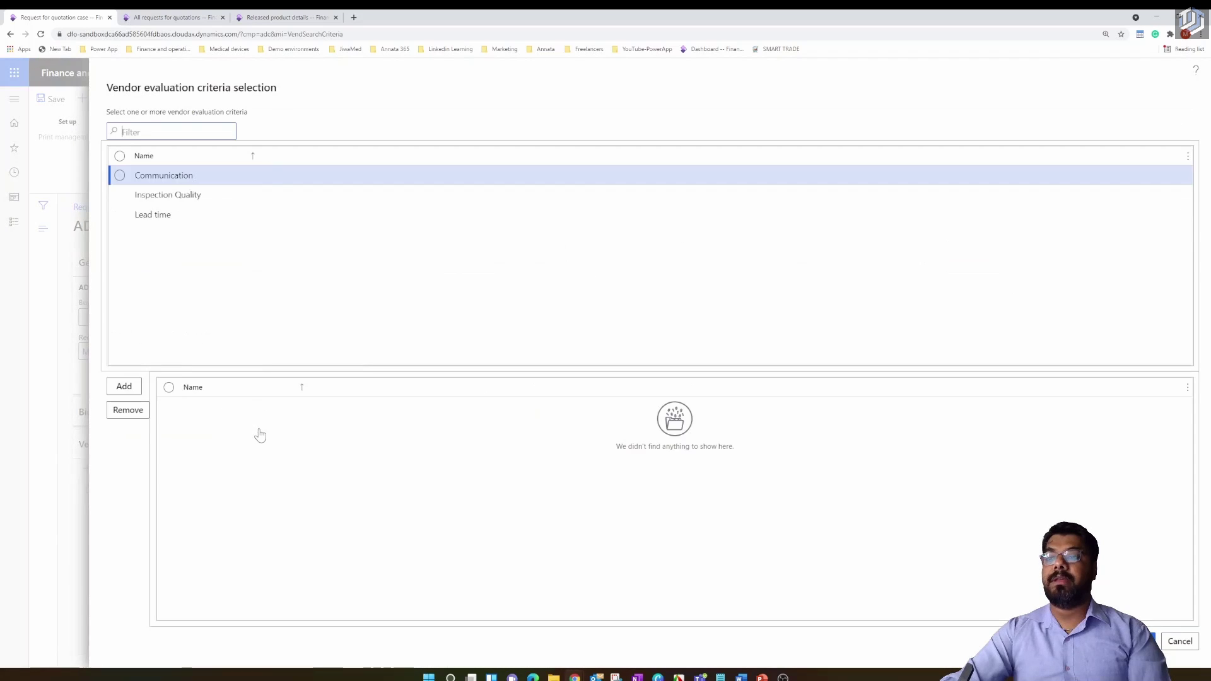
pyautogui.click(120, 176)
pyautogui.click(120, 195)
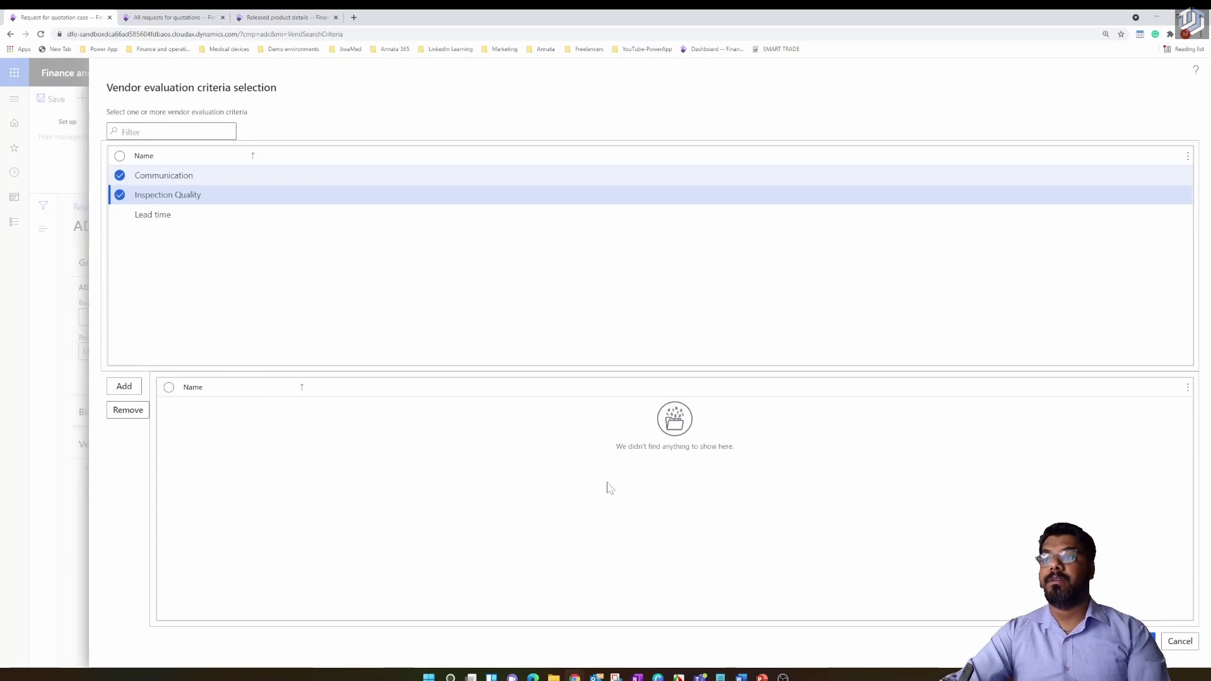
pyautogui.click(124, 386)
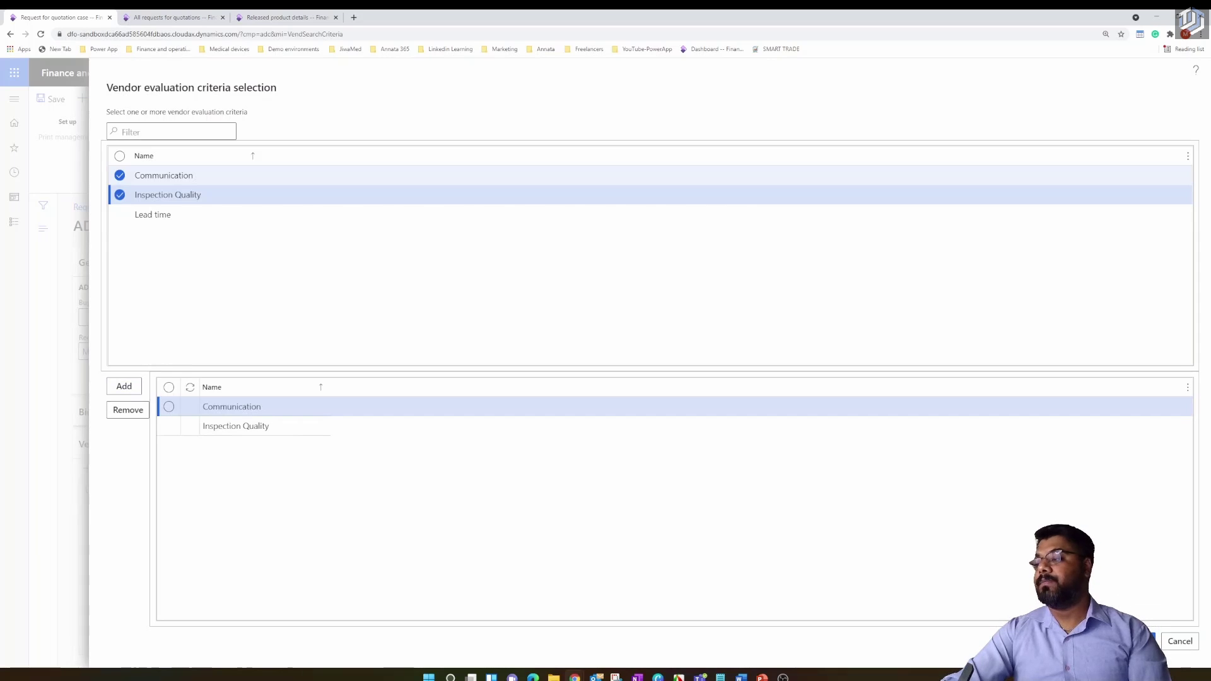
# - Run the vendor search and transfer Mercedes Benz (vendor + claims) and Contoso Asia supplier to the request for quotation
pyautogui.click(1135, 608)
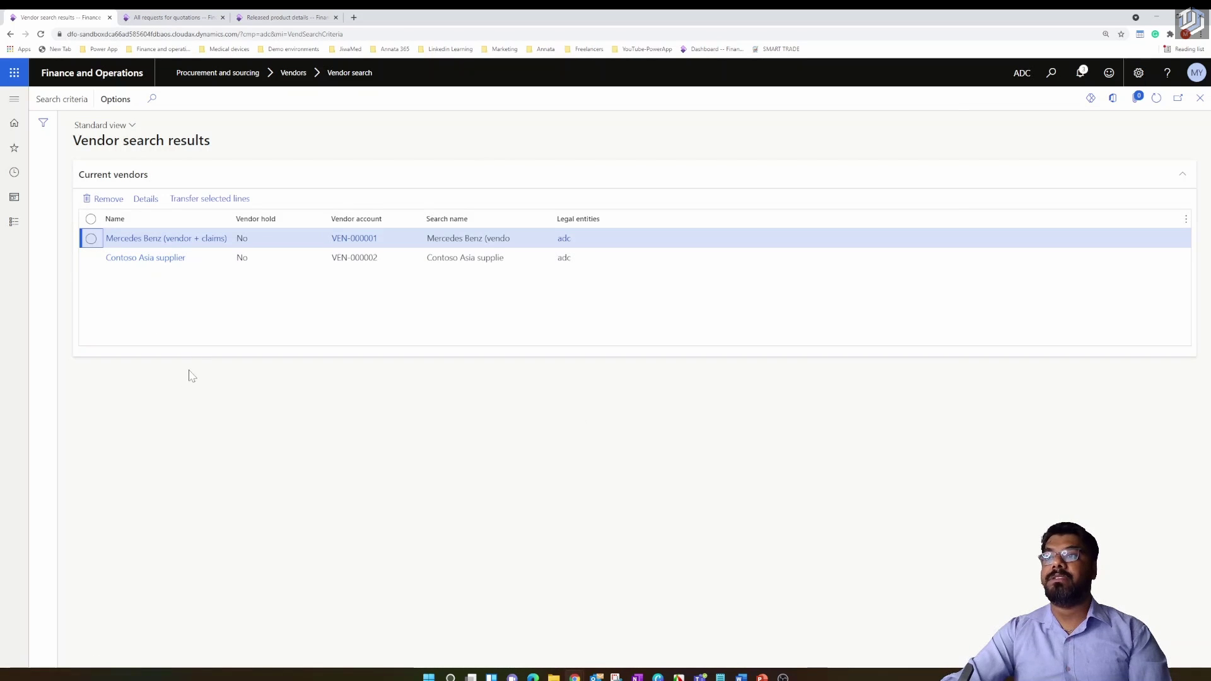
pyautogui.click(90, 218)
pyautogui.click(200, 203)
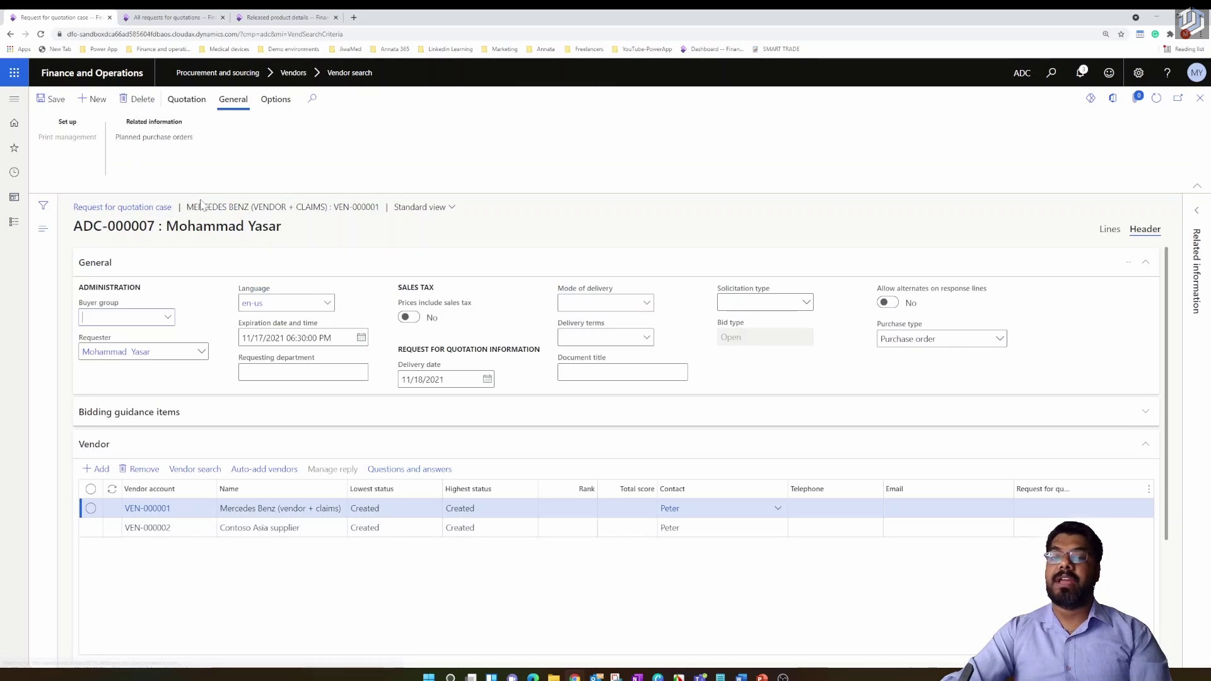